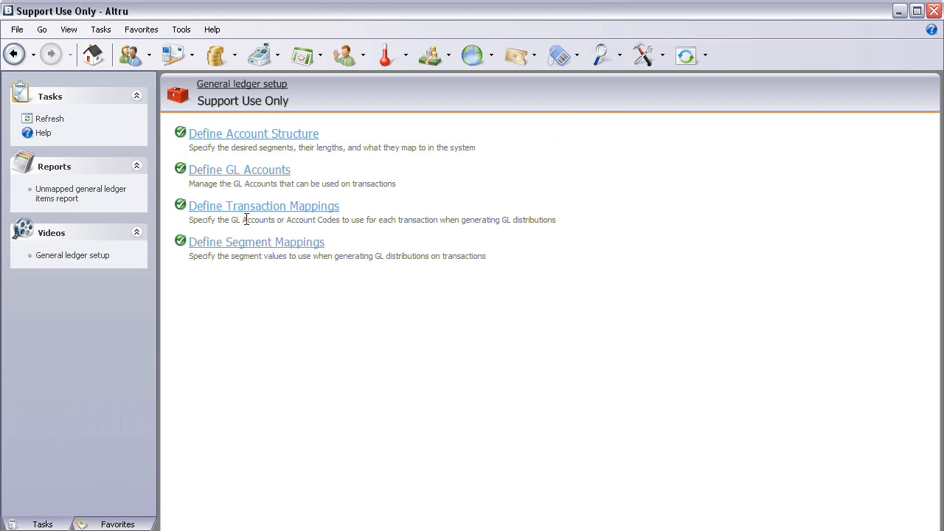
Step: Add a GL account with a full account number in the required segment format and the description Merchandise
{"action": "left_click", "coordinate": [236, 171]}
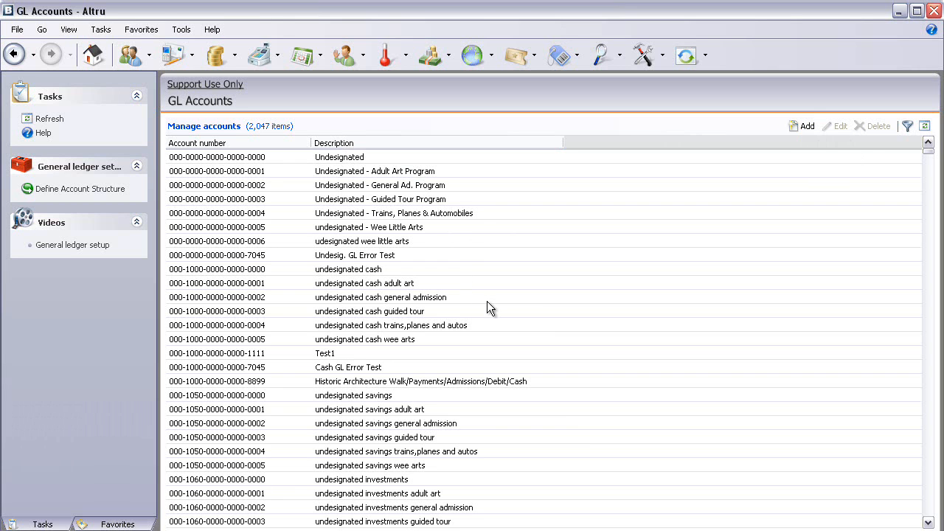
{"action": "left_click", "coordinate": [797, 130]}
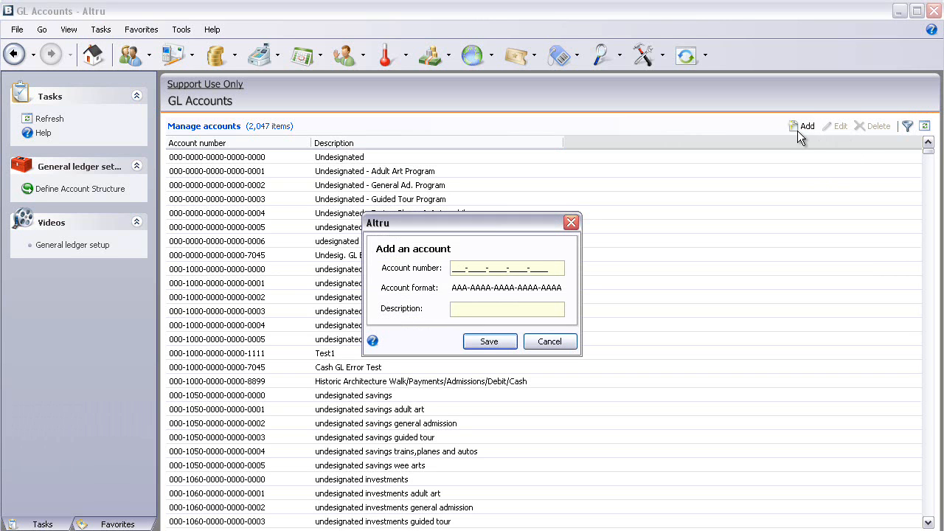
{"action": "type", "text": "1234566789012345678"}
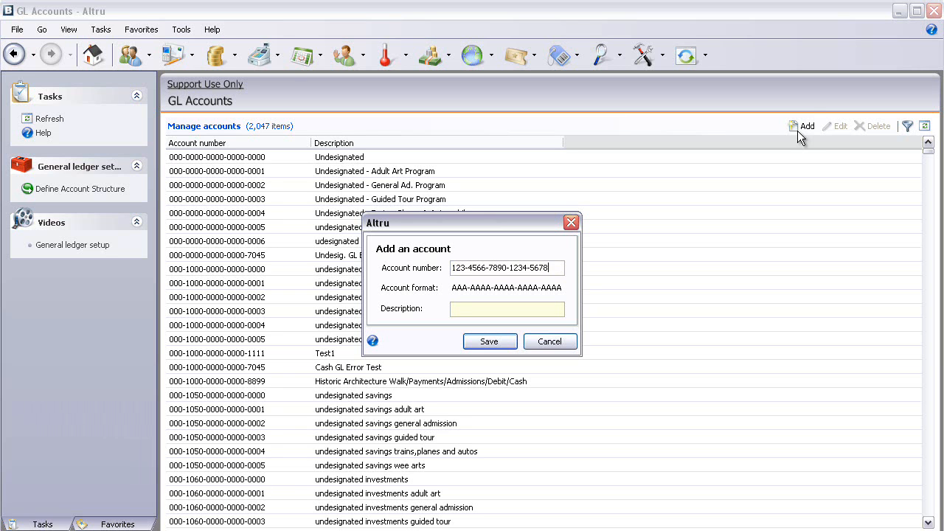
{"action": "type", "text": "Merchandise"}
{"action": "left_click", "coordinate": [497, 346]}
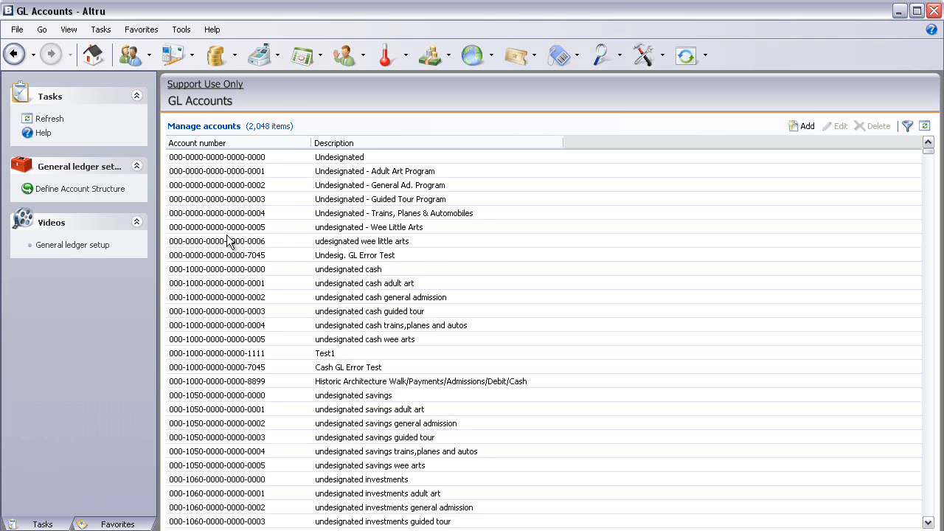
Step: Open the transaction mappings for the Ticketing Office from the general ledger setup
{"action": "left_click", "coordinate": [230, 84]}
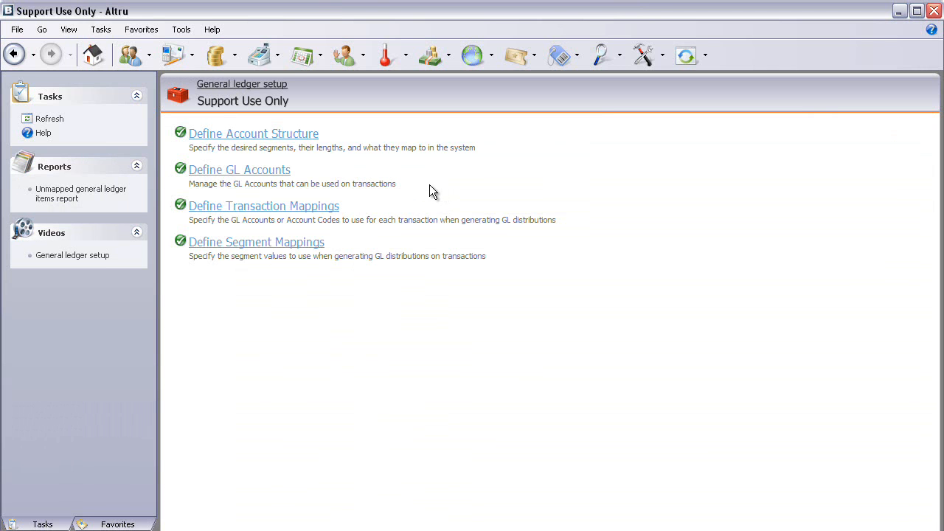
{"action": "left_click", "coordinate": [256, 210]}
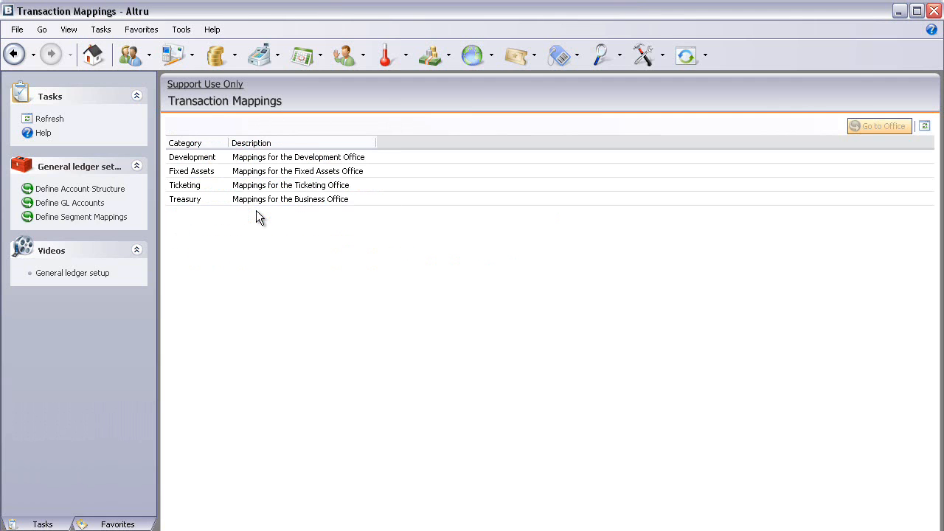
{"action": "double_click", "coordinate": [224, 187]}
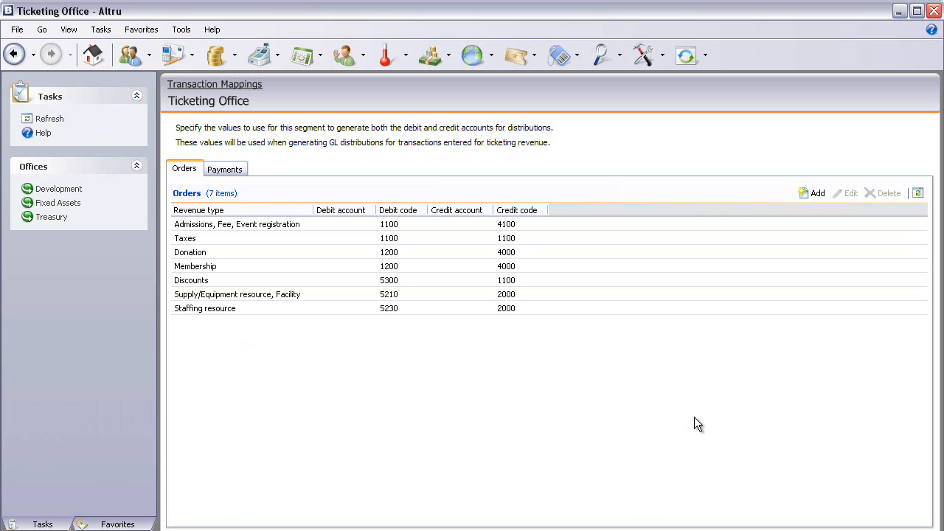
Step: Start a new order mapping that uses debit account code 1234 and credit account code 4871
{"action": "left_click", "coordinate": [813, 194]}
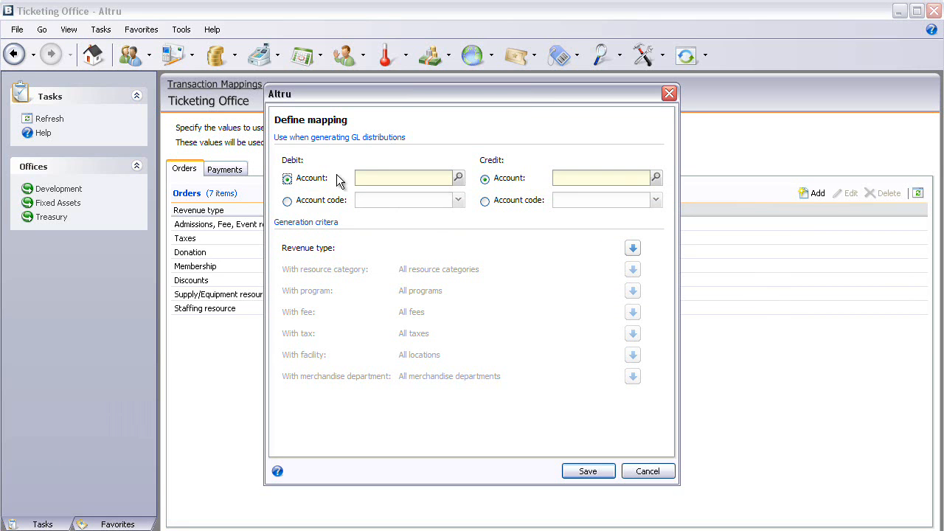
{"action": "left_click", "coordinate": [297, 200]}
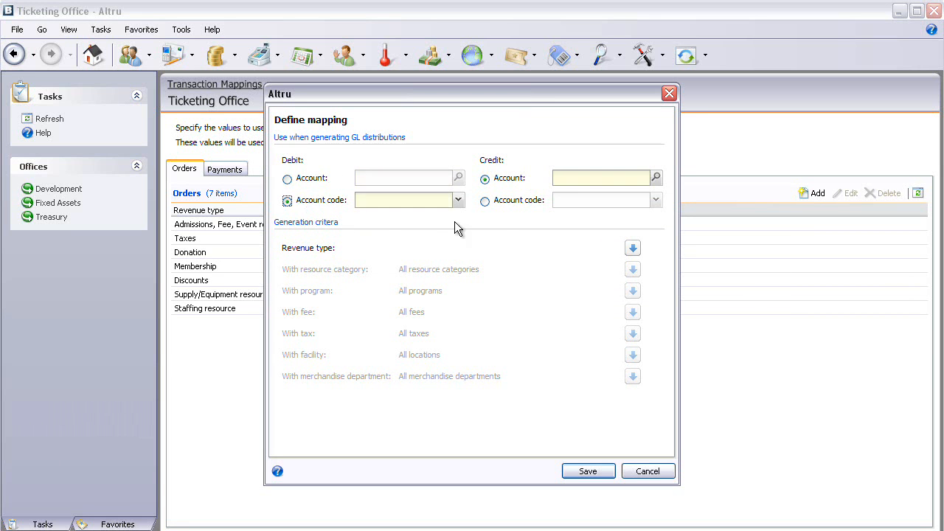
{"action": "left_click", "coordinate": [494, 204]}
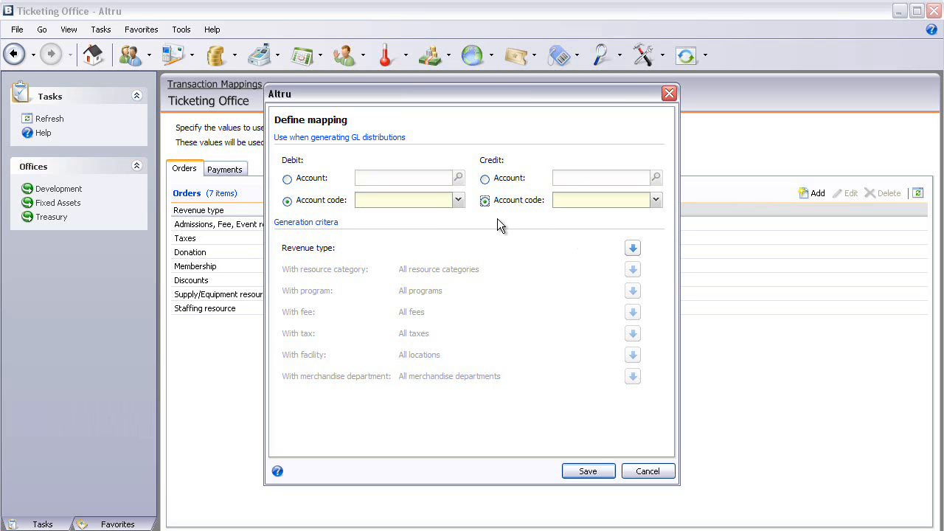
{"action": "left_click", "coordinate": [458, 201]}
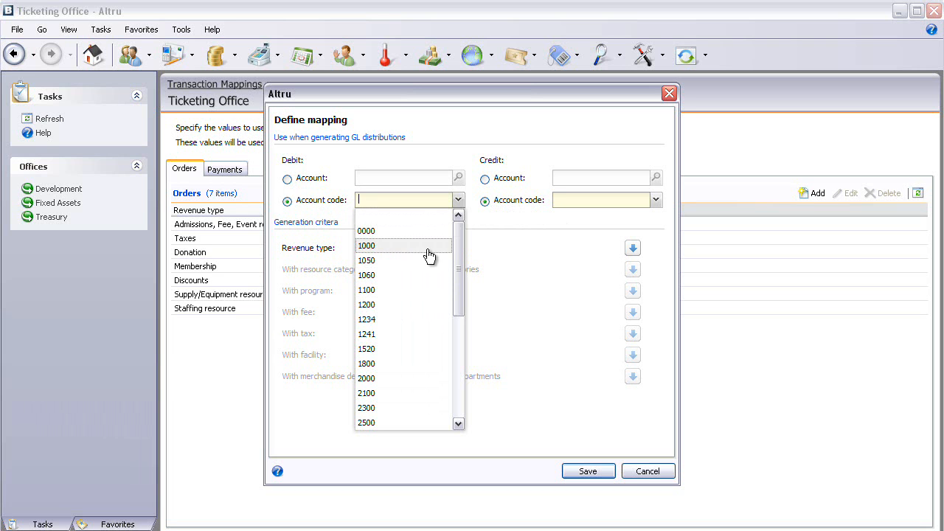
{"action": "left_click_drag", "start_coordinate": [459, 247], "coordinate": [459, 249]}
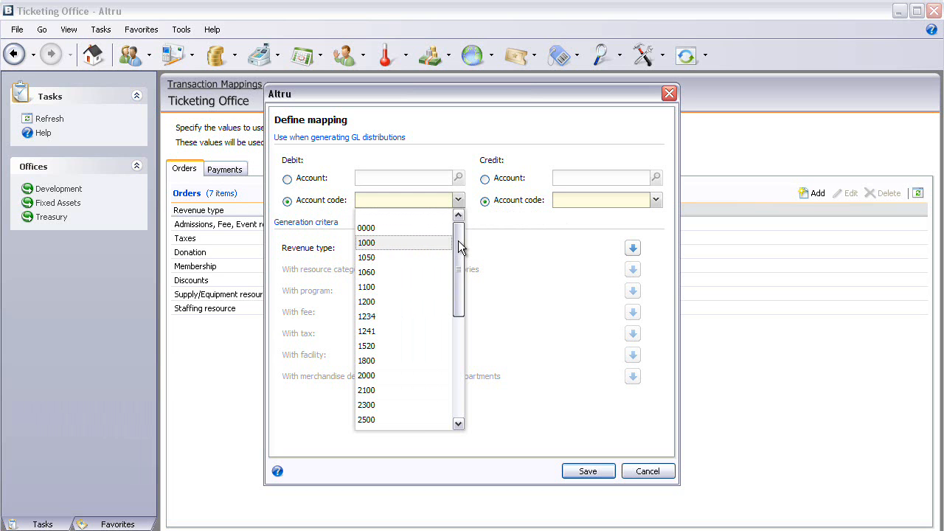
{"action": "left_click", "coordinate": [380, 316]}
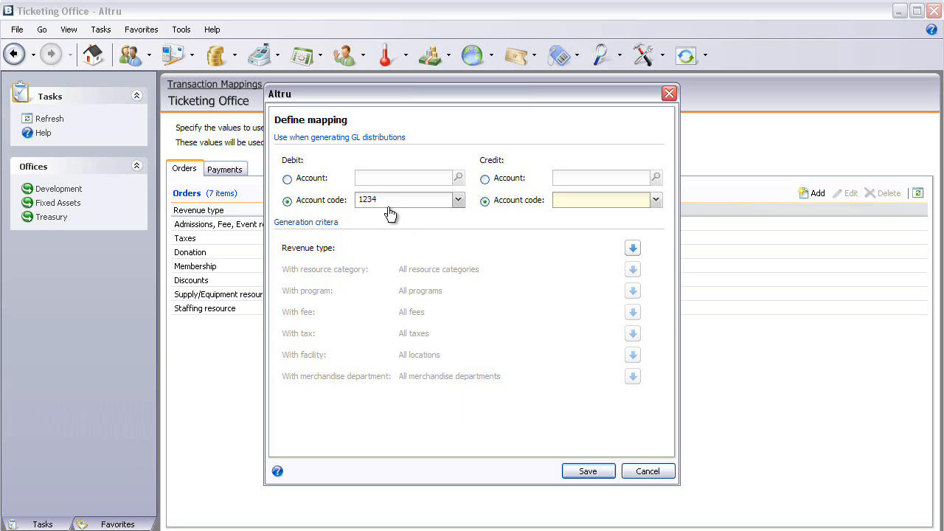
{"action": "left_click", "coordinate": [655, 200]}
{"action": "left_click_drag", "start_coordinate": [653, 236], "coordinate": [639, 322]}
{"action": "left_click", "coordinate": [563, 350]}
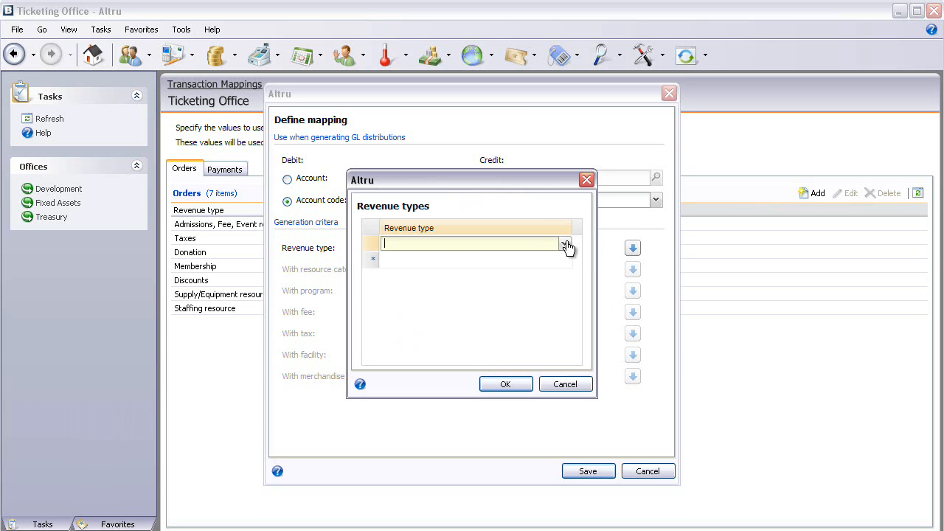
Step: Set the mapping's revenue type to Merchandise
{"action": "left_click", "coordinate": [565, 245]}
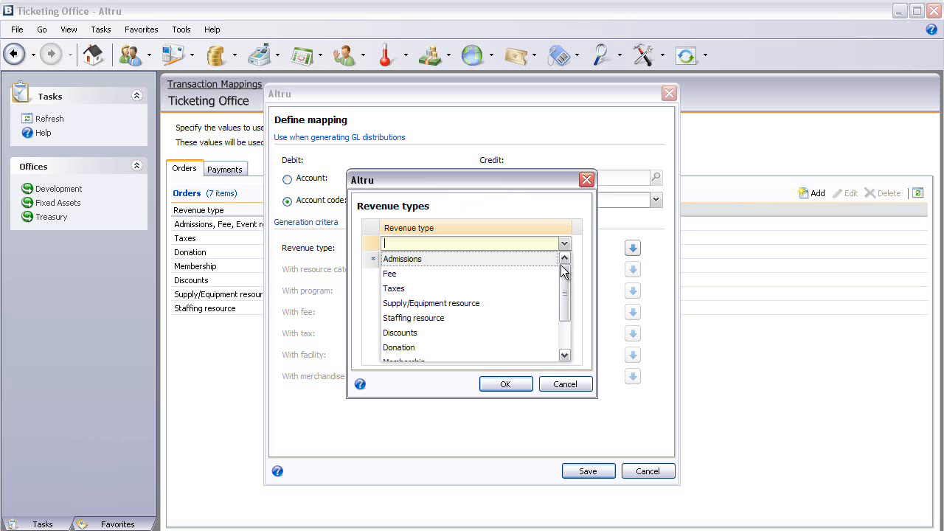
{"action": "left_click_drag", "start_coordinate": [565, 278], "coordinate": [561, 310]}
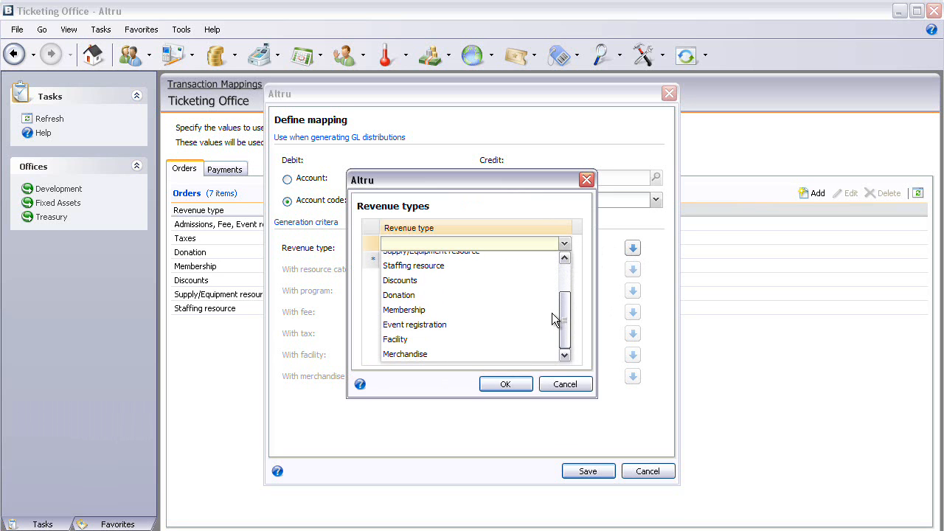
{"action": "left_click", "coordinate": [404, 354]}
{"action": "left_click", "coordinate": [499, 384]}
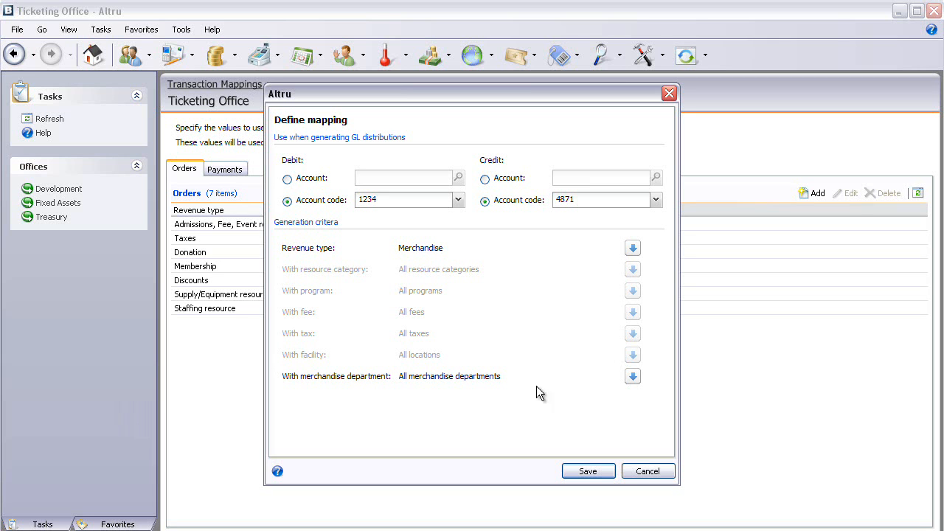
Step: Restrict the merchandise mapping to the Apparel department and save it
{"action": "left_click", "coordinate": [633, 377]}
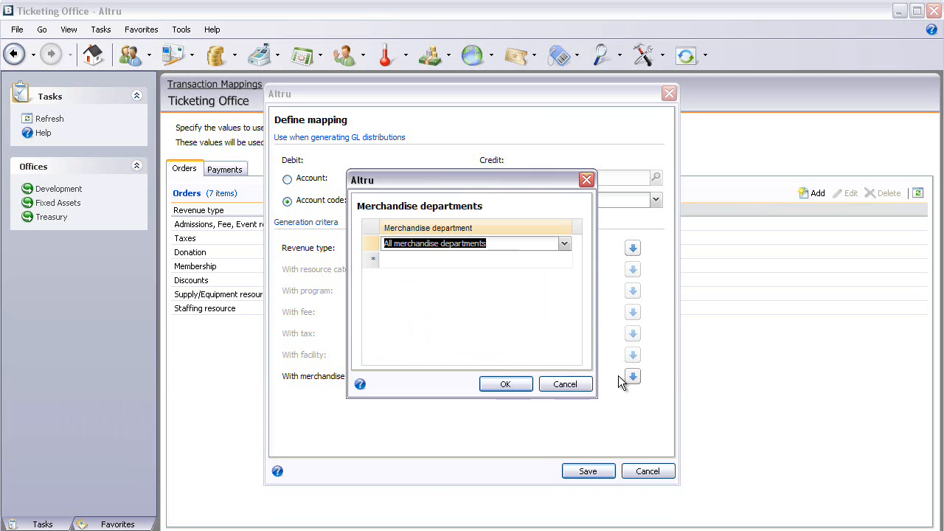
{"action": "left_click", "coordinate": [565, 244]}
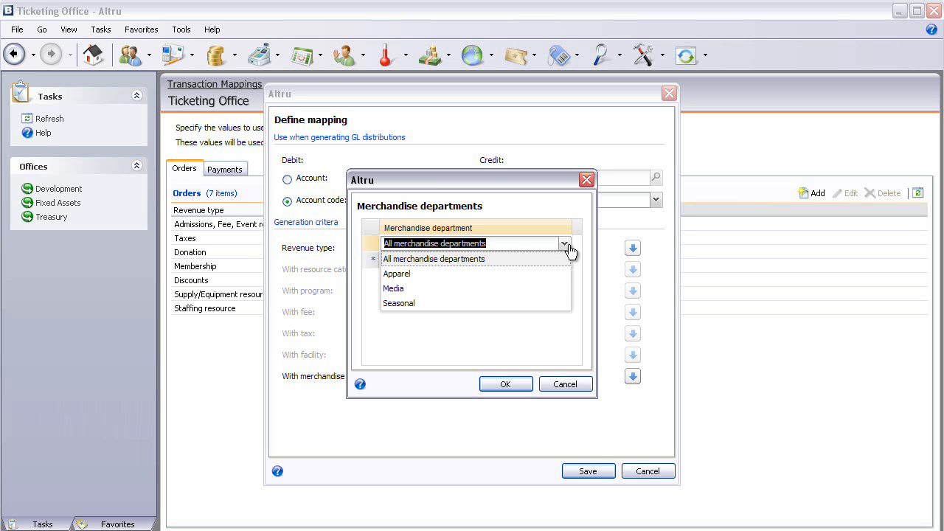
{"action": "left_click", "coordinate": [425, 275]}
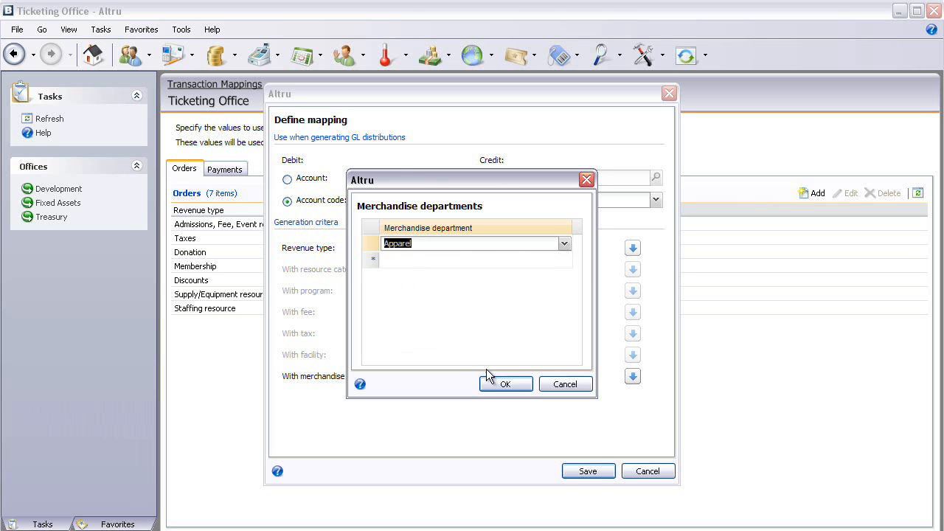
{"action": "left_click", "coordinate": [507, 382]}
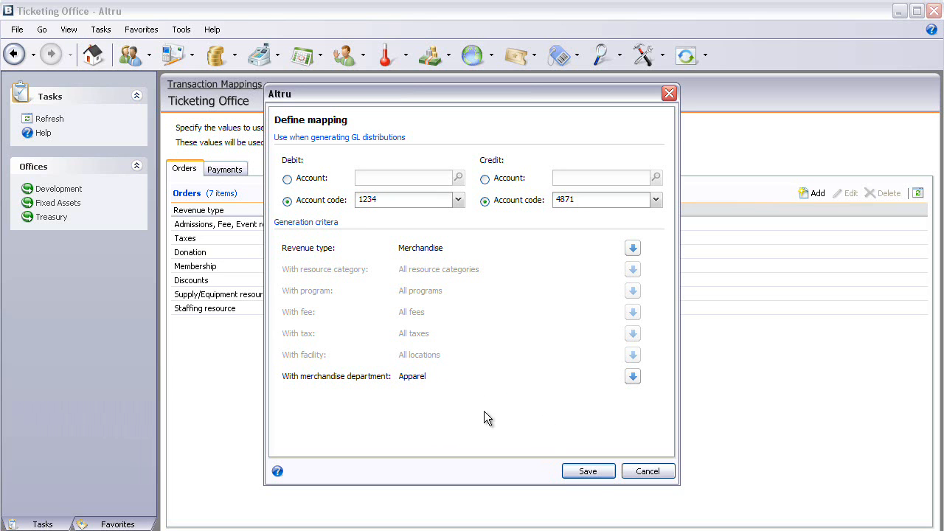
{"action": "left_click", "coordinate": [586, 471]}
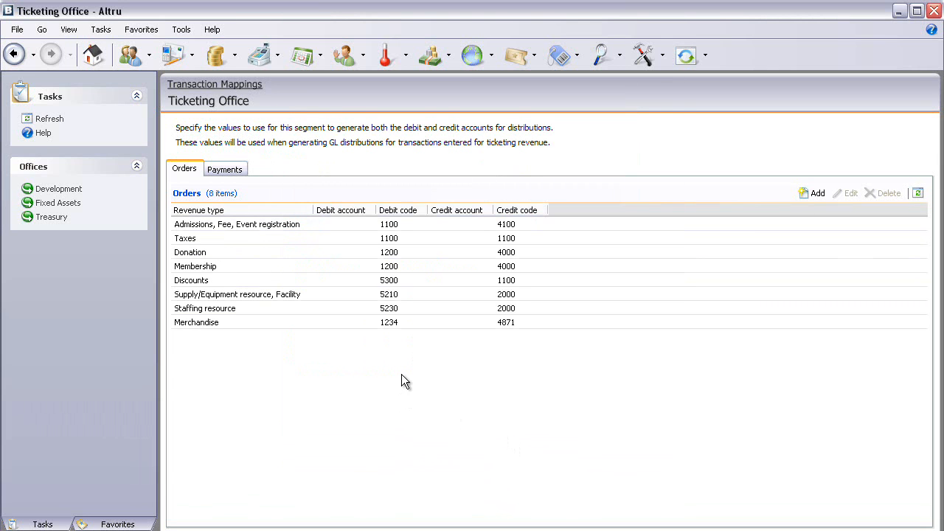
Step: Start another order mapping with debit account code 1241 and credit account code 4567
{"action": "left_click", "coordinate": [814, 193]}
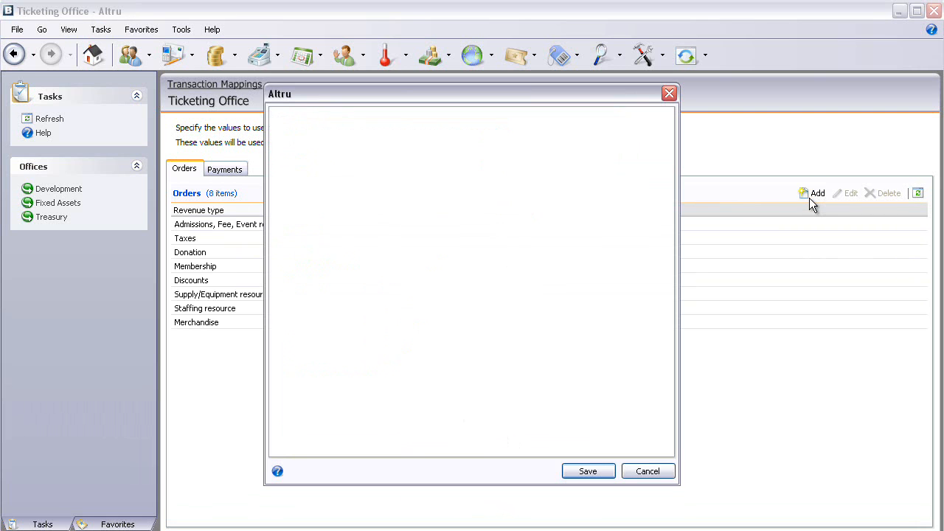
{"action": "left_click", "coordinate": [287, 200]}
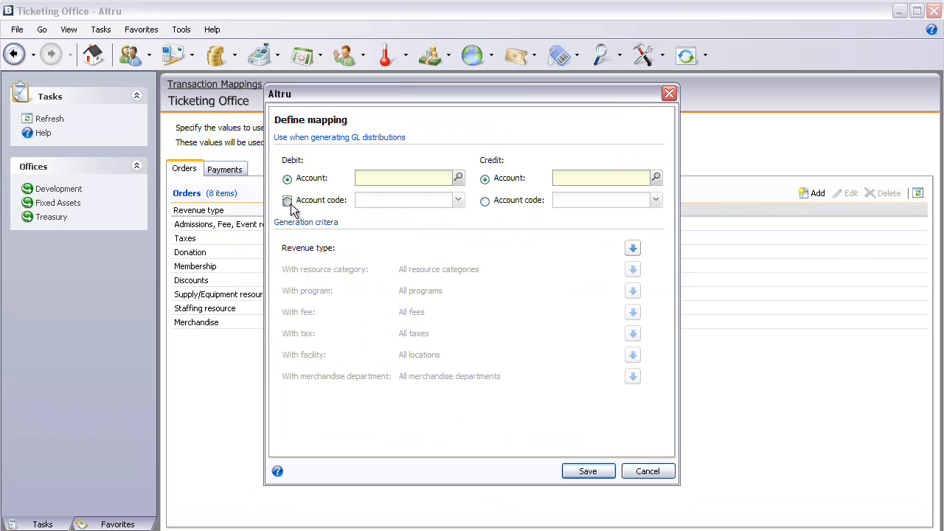
{"action": "left_click", "coordinate": [485, 200]}
{"action": "left_click", "coordinate": [457, 200]}
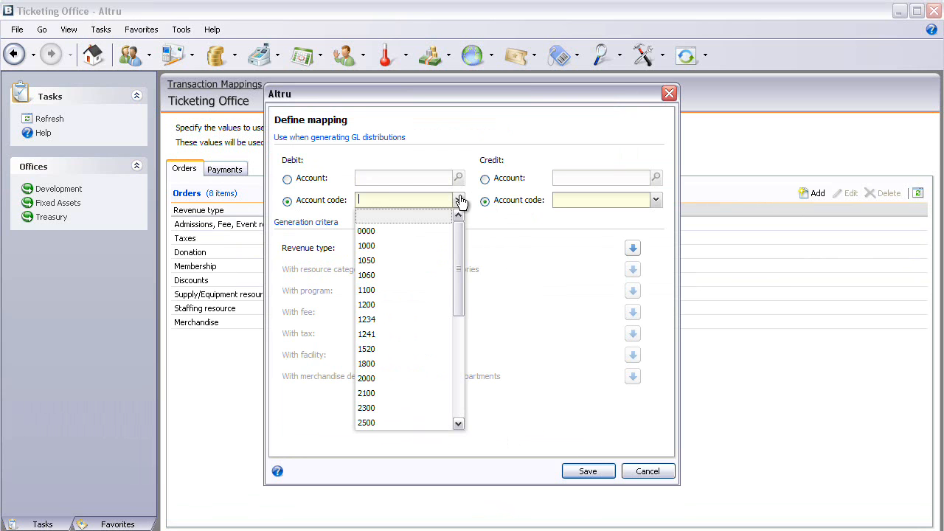
{"action": "left_click", "coordinate": [368, 334]}
{"action": "left_click", "coordinate": [656, 201]}
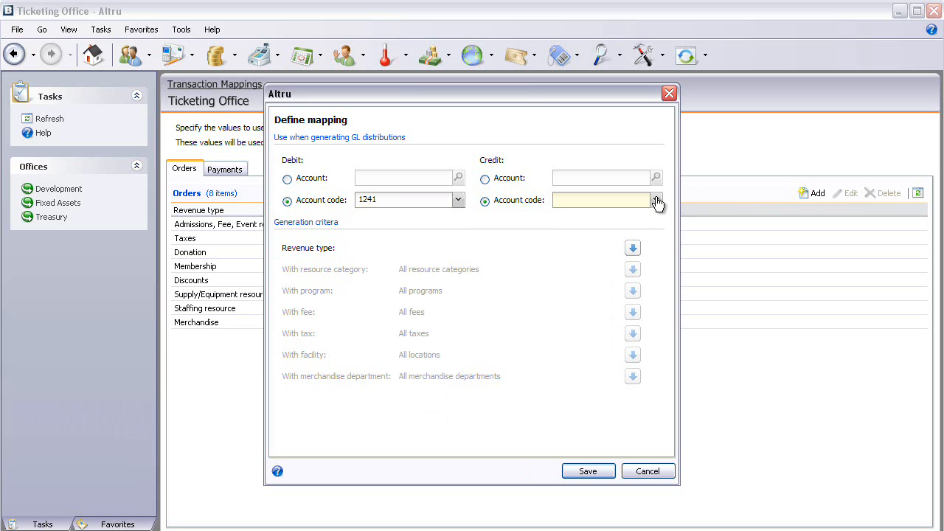
{"action": "left_click_drag", "start_coordinate": [653, 237], "coordinate": [640, 310]}
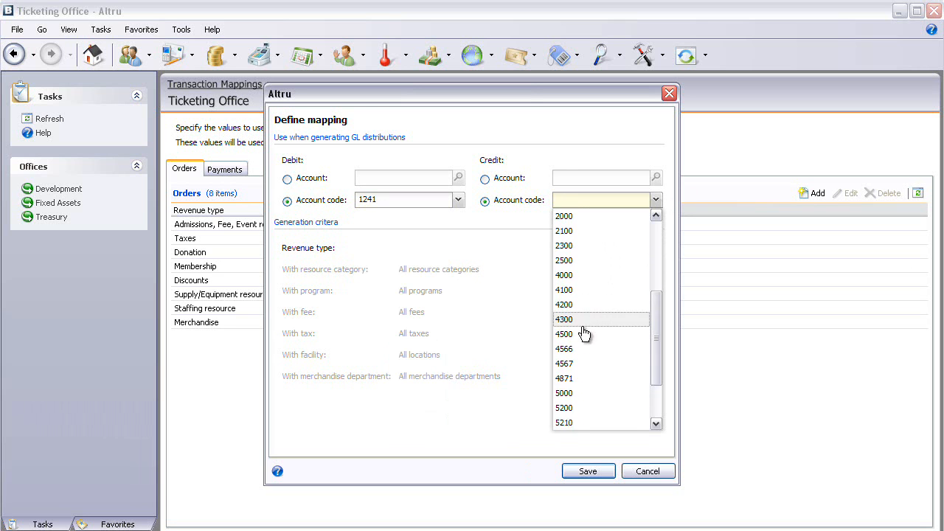
{"action": "left_click", "coordinate": [567, 364]}
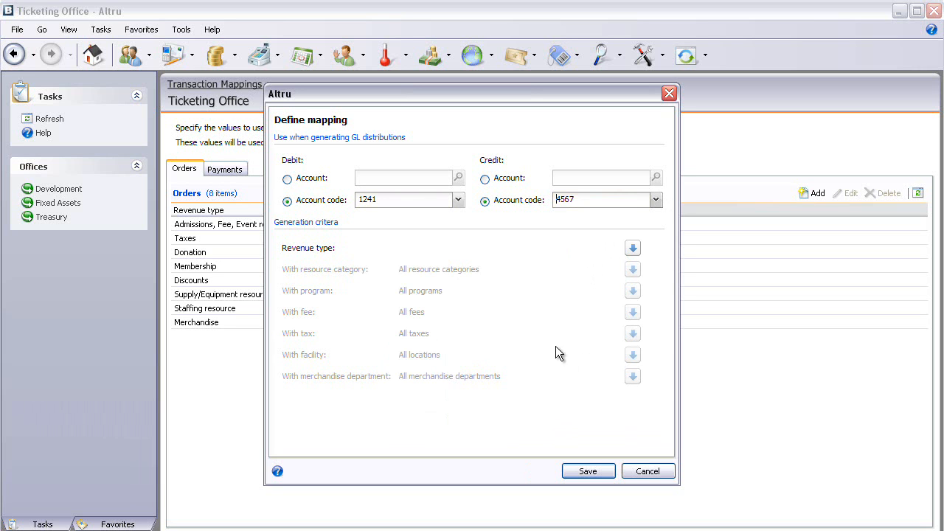
Step: Assign the Merchandise revenue type to the second mapping
{"action": "left_click", "coordinate": [633, 249]}
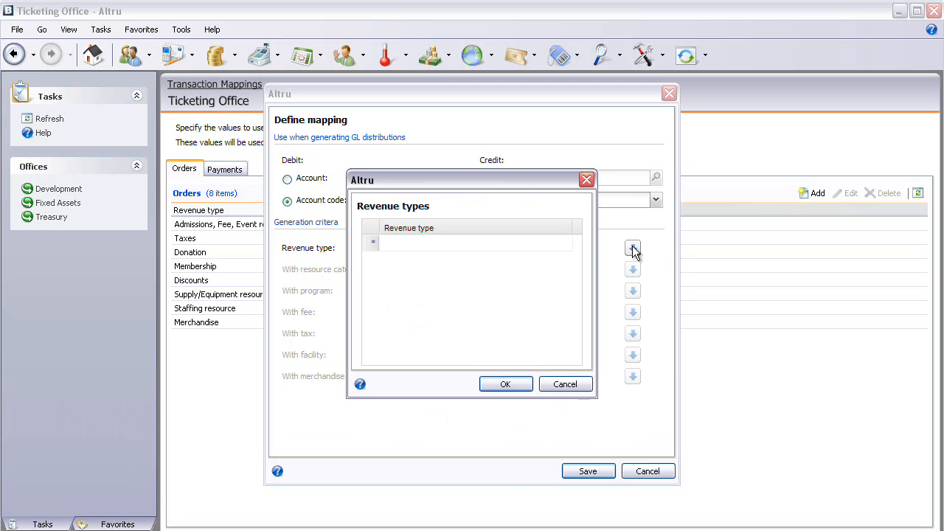
{"action": "left_click", "coordinate": [562, 244]}
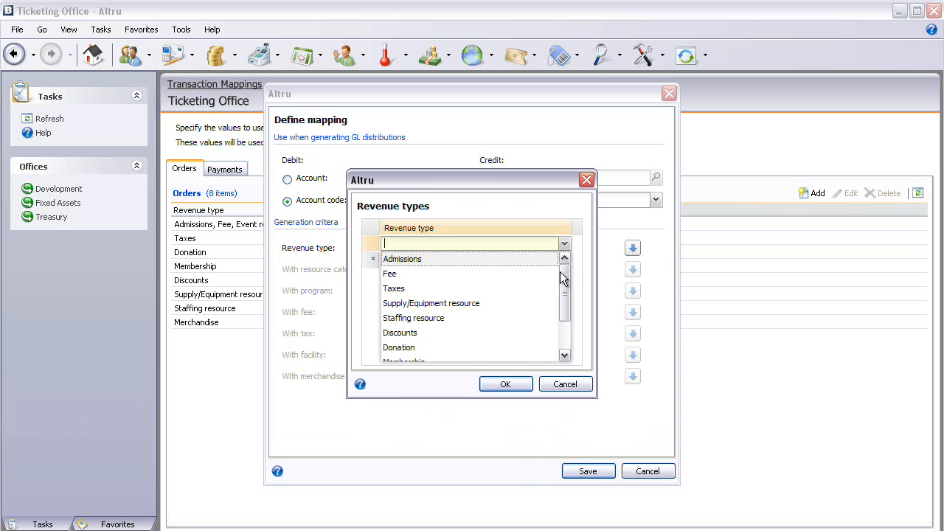
{"action": "scroll", "coordinate": [557, 318], "scroll_direction": "down", "scroll_amount": 2}
{"action": "left_click", "coordinate": [455, 354]}
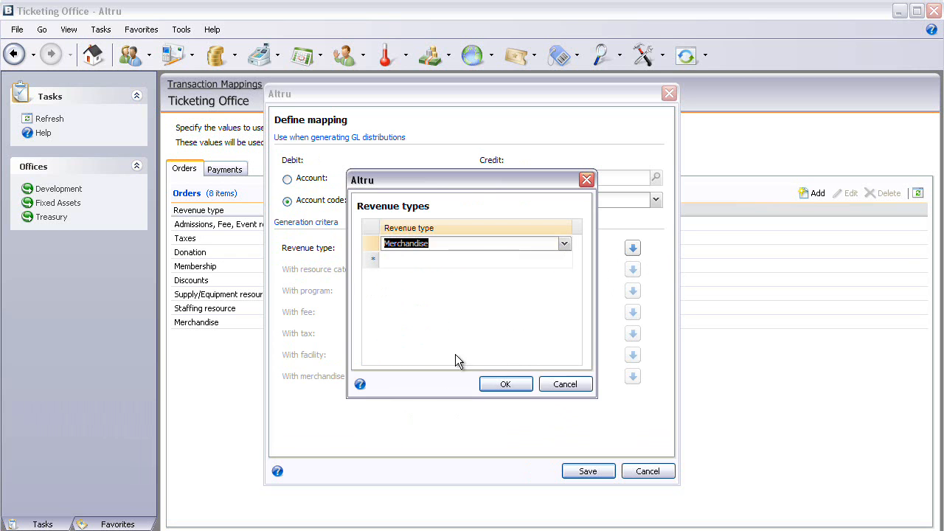
{"action": "left_click", "coordinate": [502, 383]}
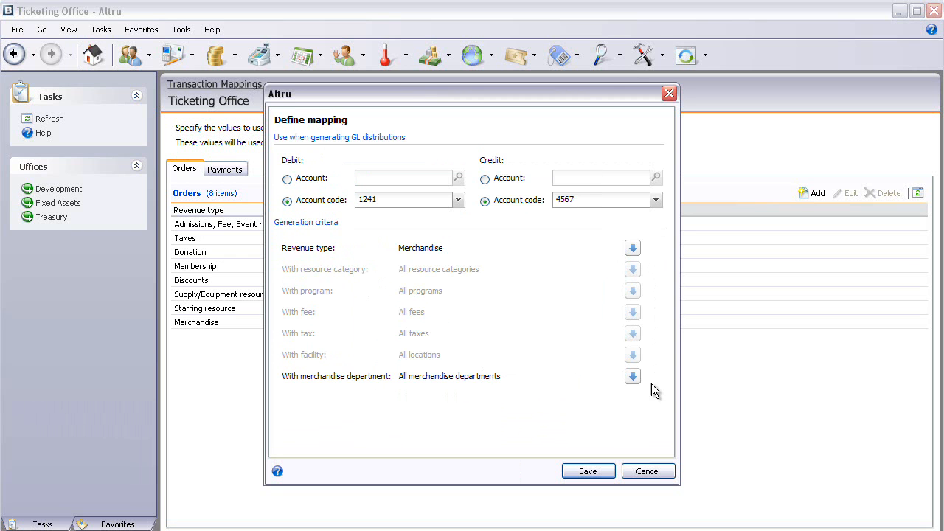
Step: Restrict the second merchandise order mapping to the Media and Seasonal departments and save it
{"action": "left_click", "coordinate": [632, 377]}
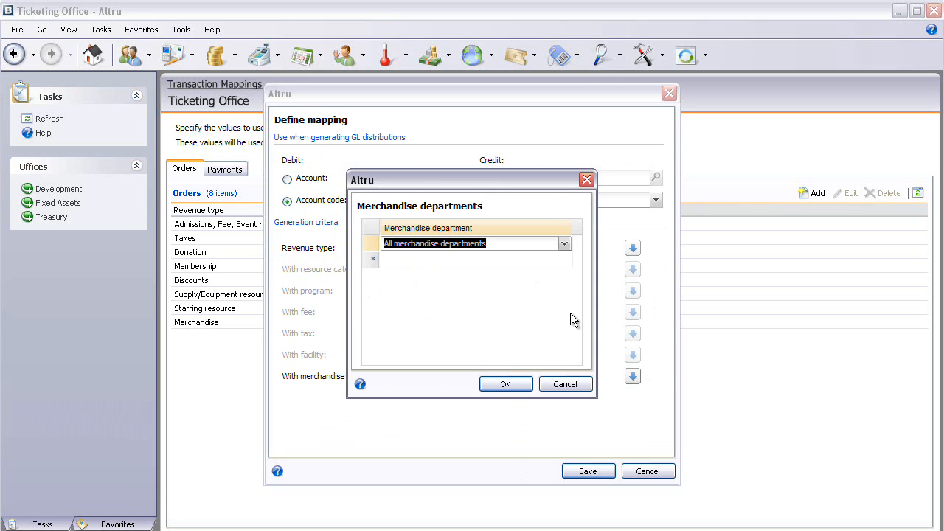
{"action": "left_click", "coordinate": [564, 245]}
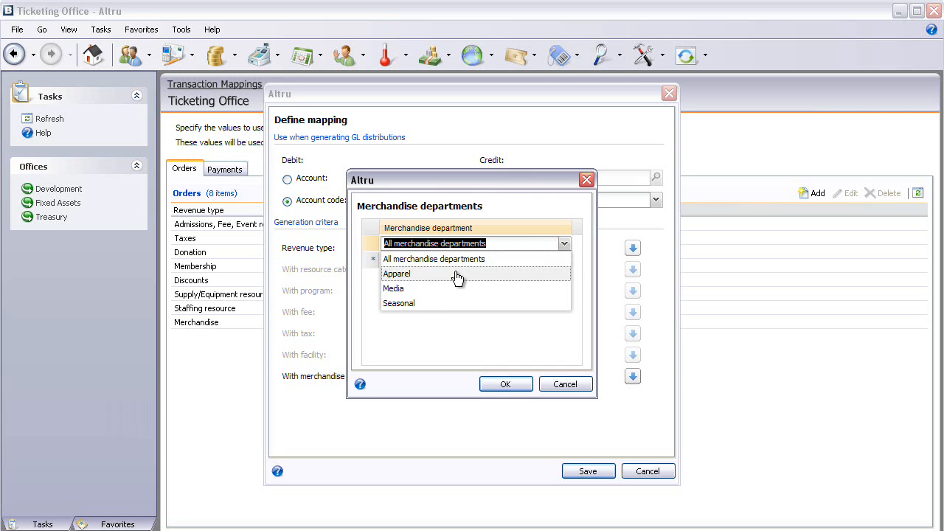
{"action": "left_click", "coordinate": [433, 291]}
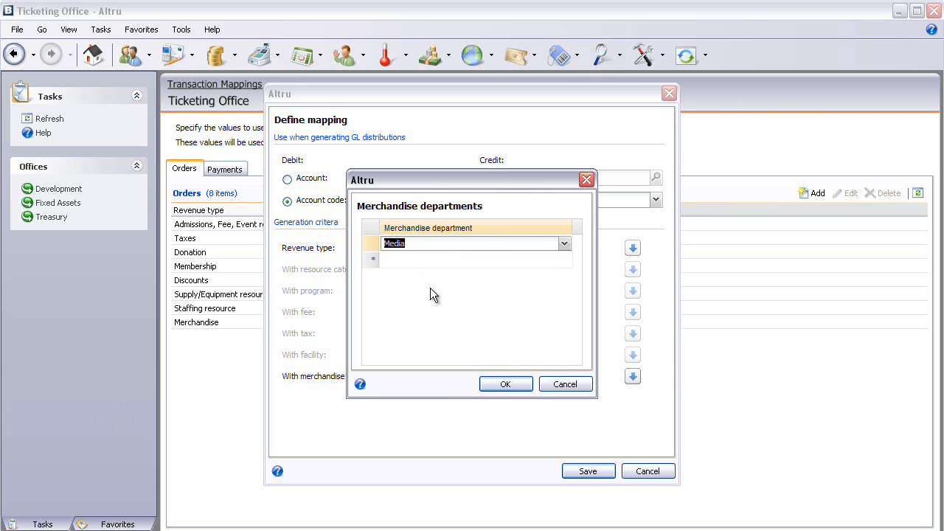
{"action": "left_click", "coordinate": [531, 259]}
{"action": "left_click", "coordinate": [564, 260]}
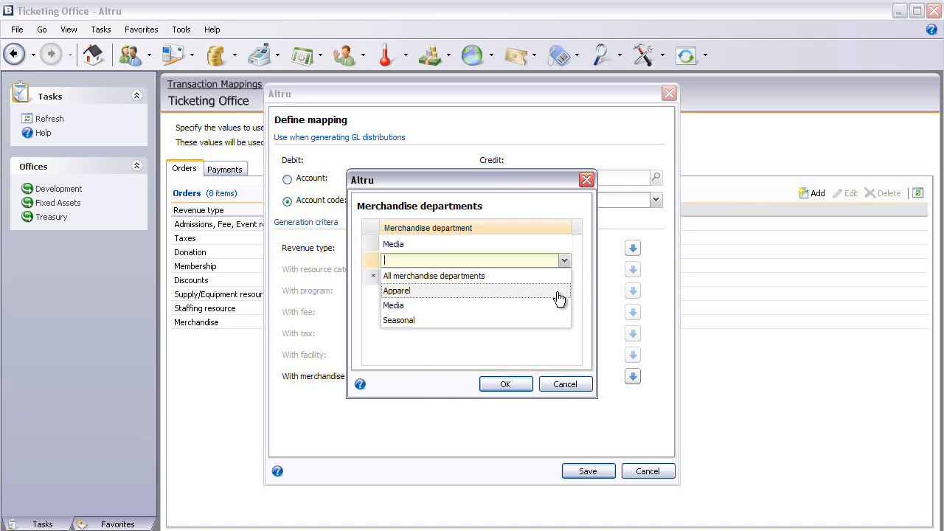
{"action": "left_click", "coordinate": [428, 321]}
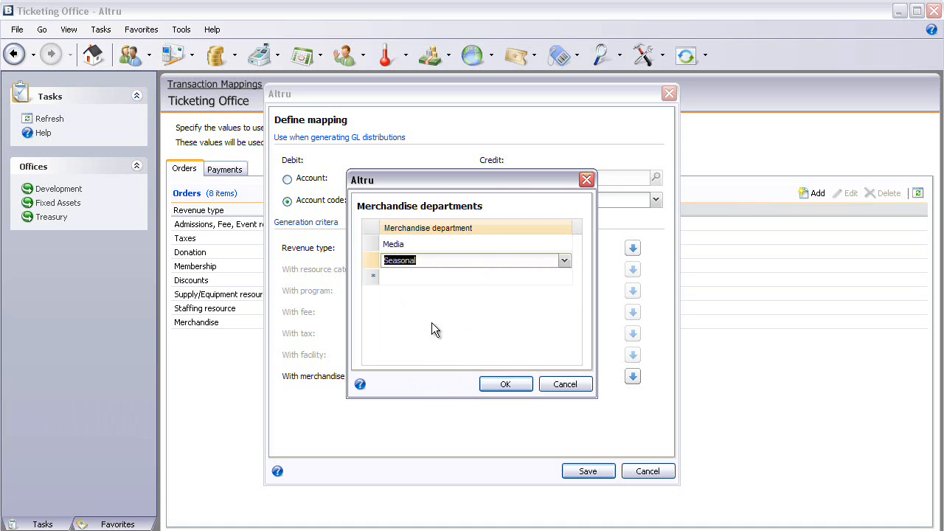
{"action": "left_click", "coordinate": [497, 383]}
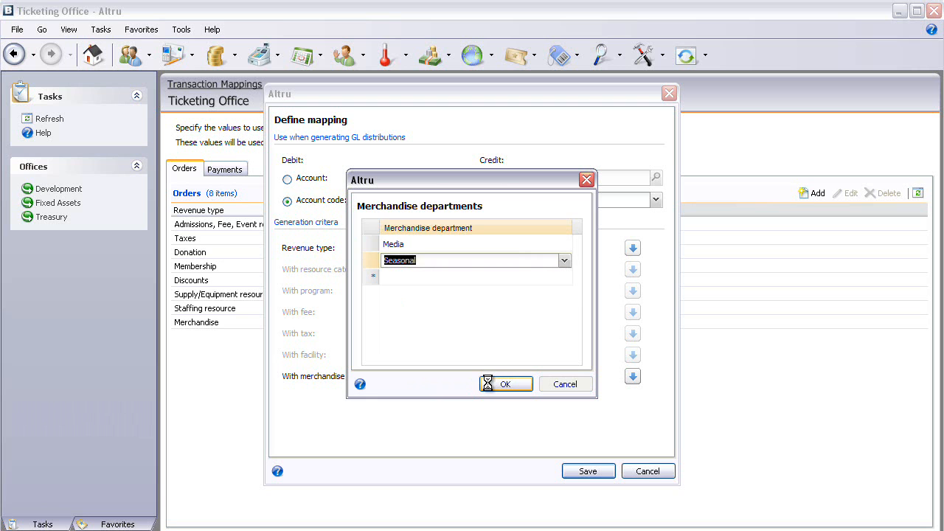
{"action": "left_click", "coordinate": [588, 471]}
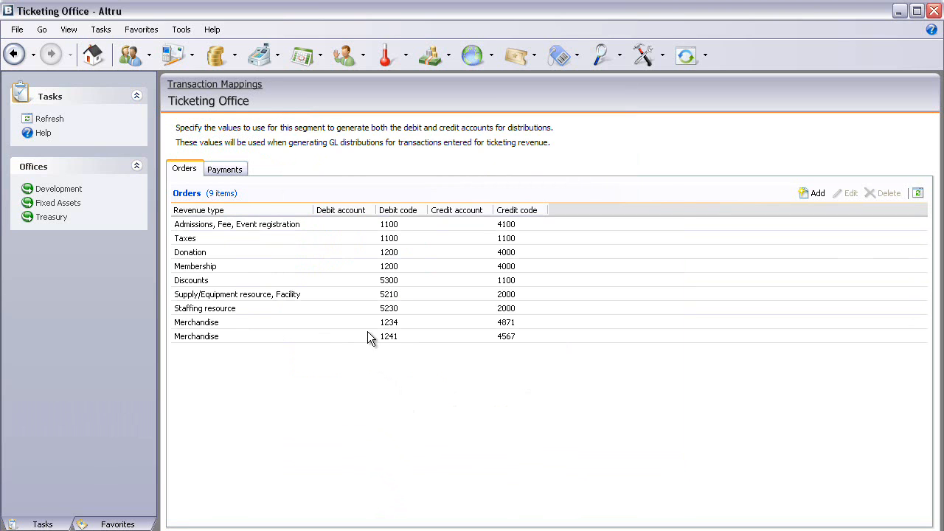
Step: Start a new payment mapping and assign the undesignated cash account as its debit account
{"action": "left_click", "coordinate": [221, 170]}
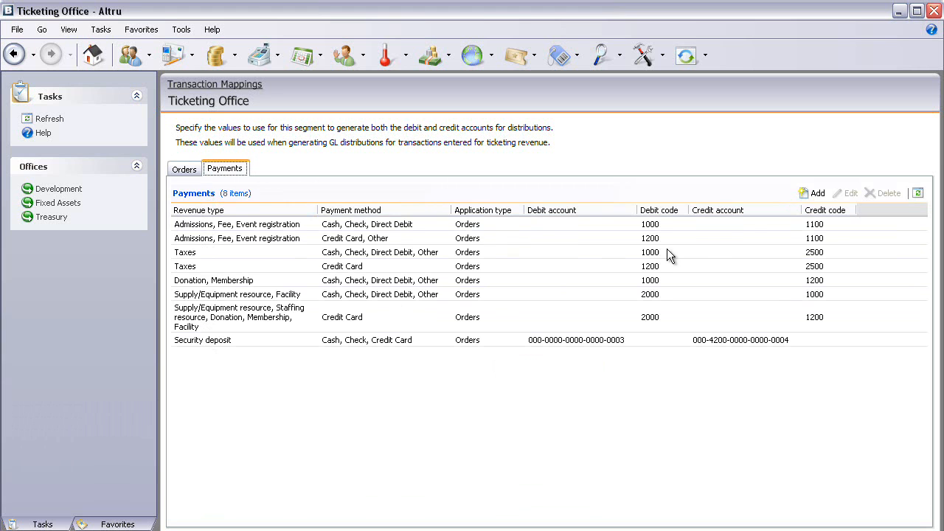
{"action": "left_click", "coordinate": [813, 196]}
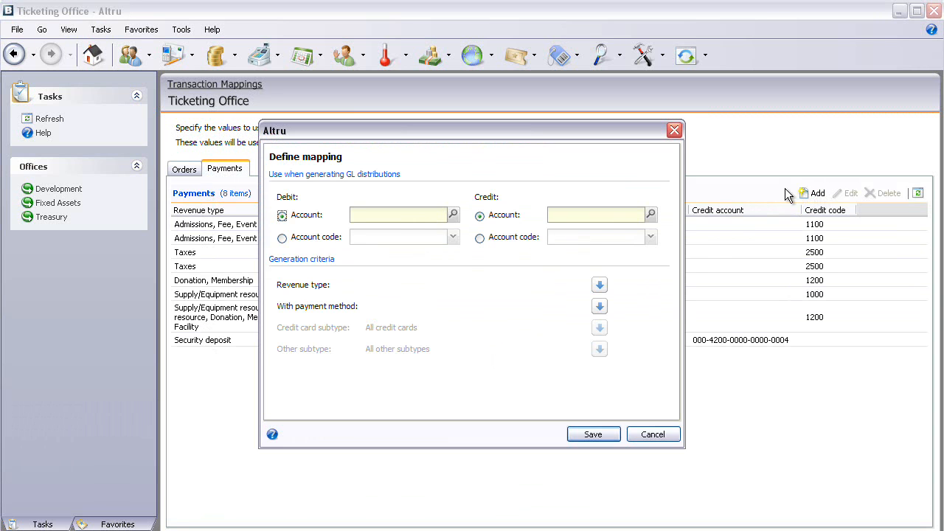
{"action": "left_click", "coordinate": [453, 215]}
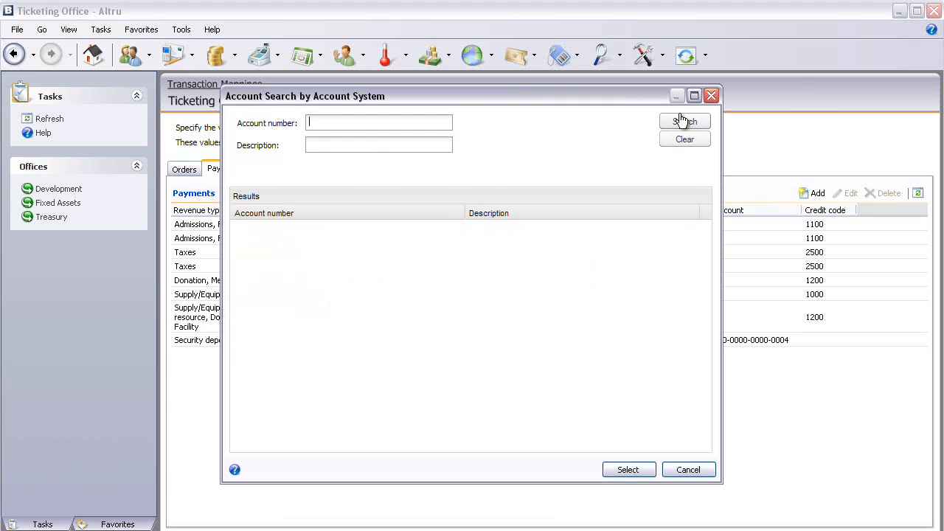
{"action": "left_click", "coordinate": [679, 122]}
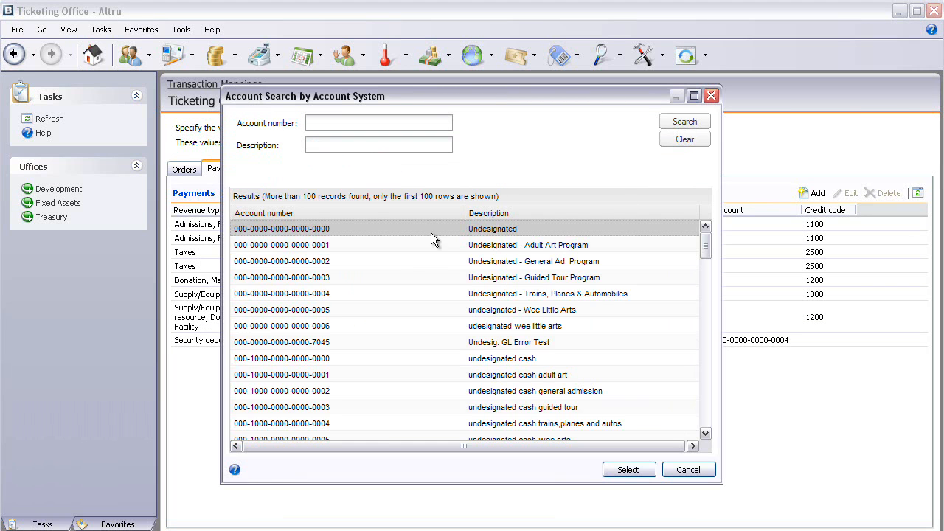
{"action": "left_click", "coordinate": [306, 361]}
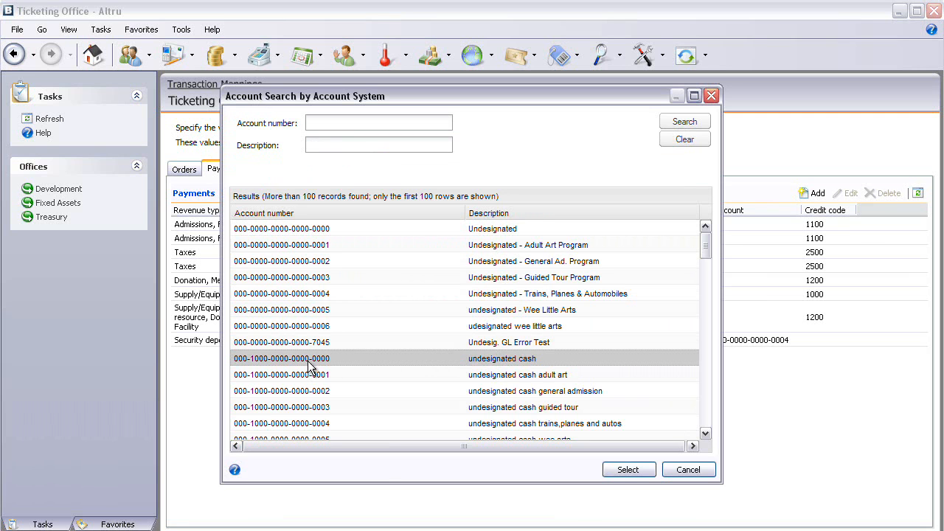
{"action": "left_click", "coordinate": [626, 470]}
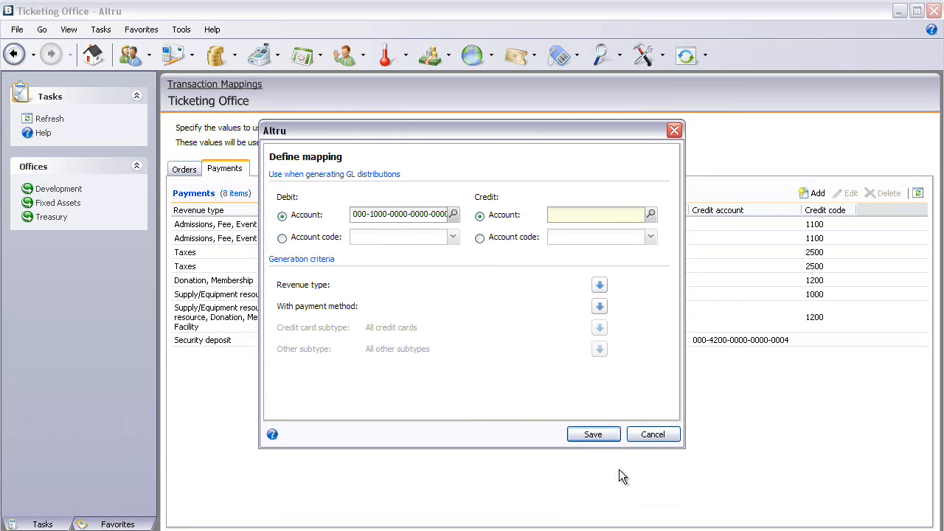
Step: Make the payment mapping's credit side use account code 1234
{"action": "left_click", "coordinate": [479, 237]}
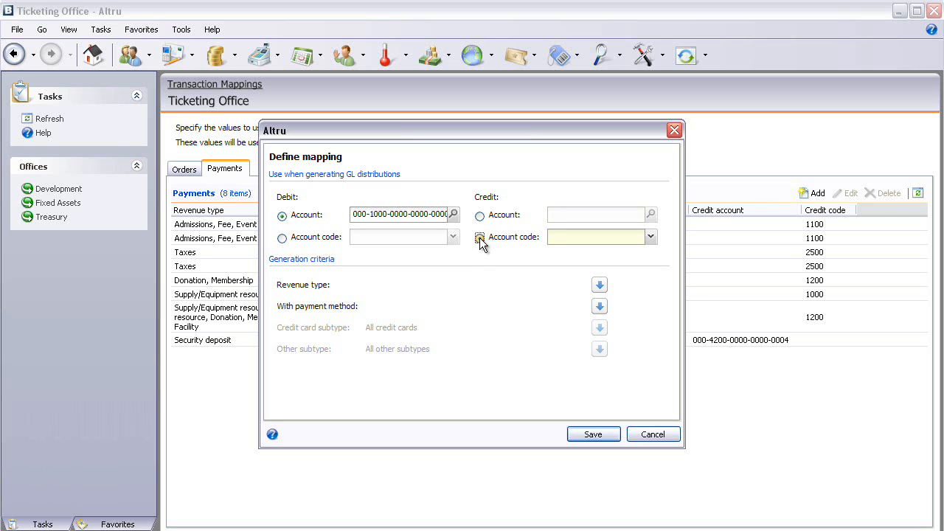
{"action": "left_click", "coordinate": [651, 238]}
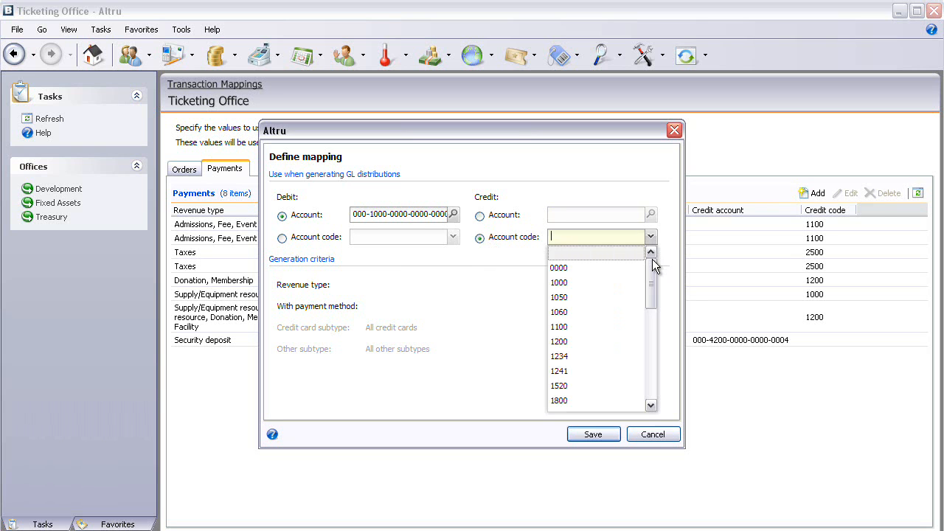
{"action": "scroll", "coordinate": [595, 311], "scroll_direction": "down", "scroll_amount": 2}
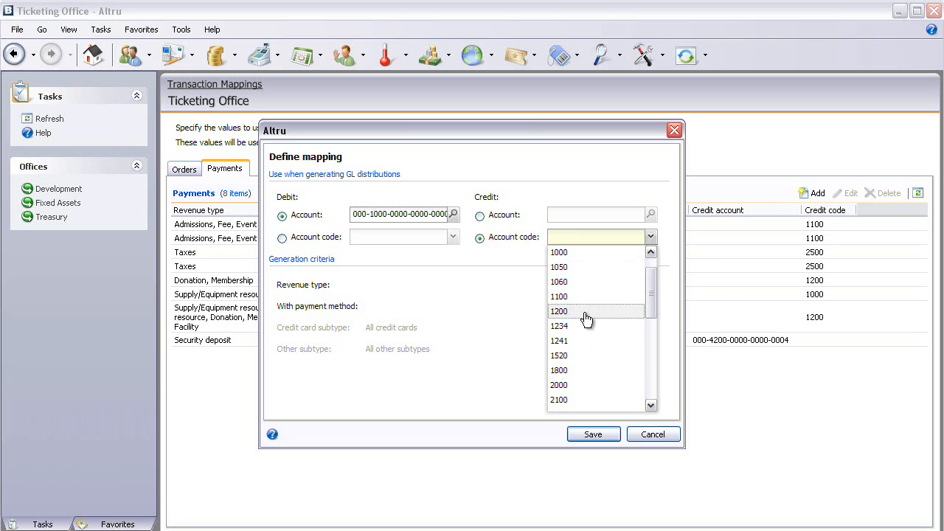
{"action": "left_click", "coordinate": [579, 326]}
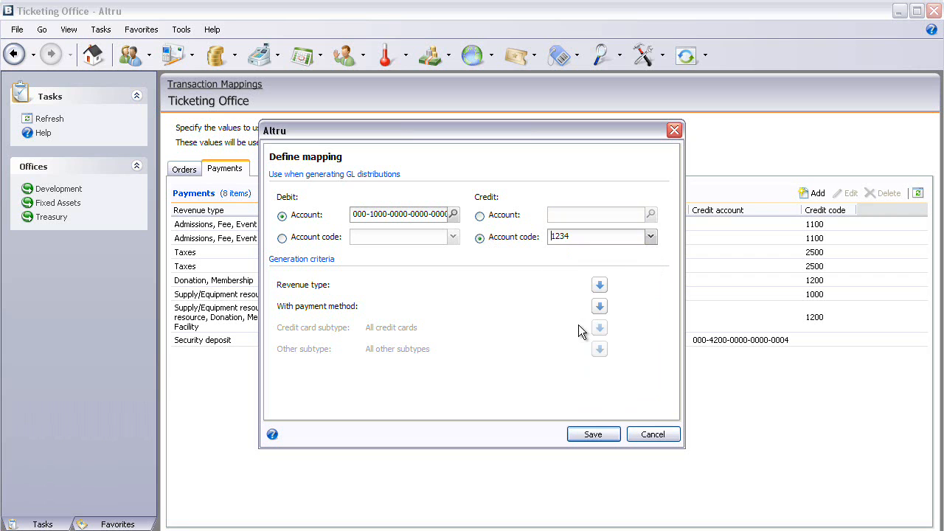
Step: Set the payment mapping's revenue type to Merchandise
{"action": "left_click", "coordinate": [600, 287]}
{"action": "left_click", "coordinate": [521, 248]}
{"action": "left_click", "coordinate": [564, 245]}
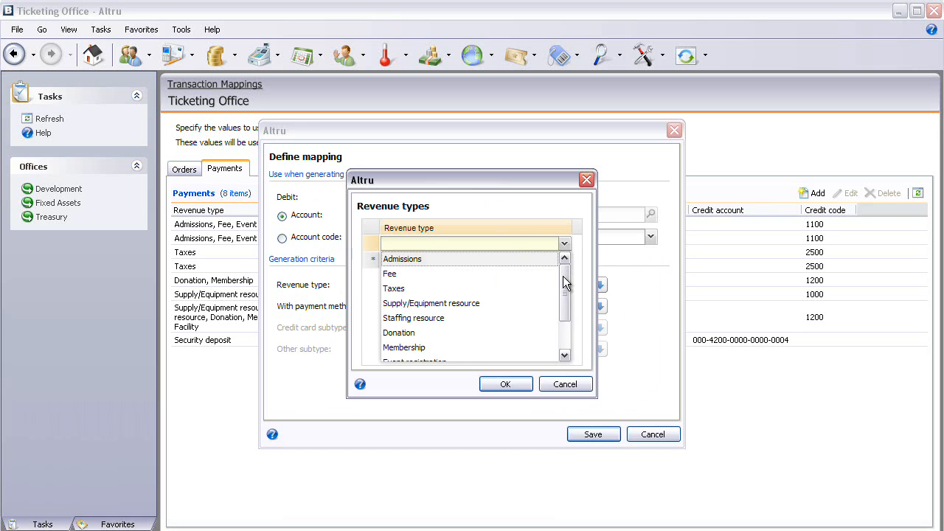
{"action": "scroll", "coordinate": [564, 273], "scroll_direction": "down", "scroll_amount": 2}
{"action": "left_click", "coordinate": [407, 354]}
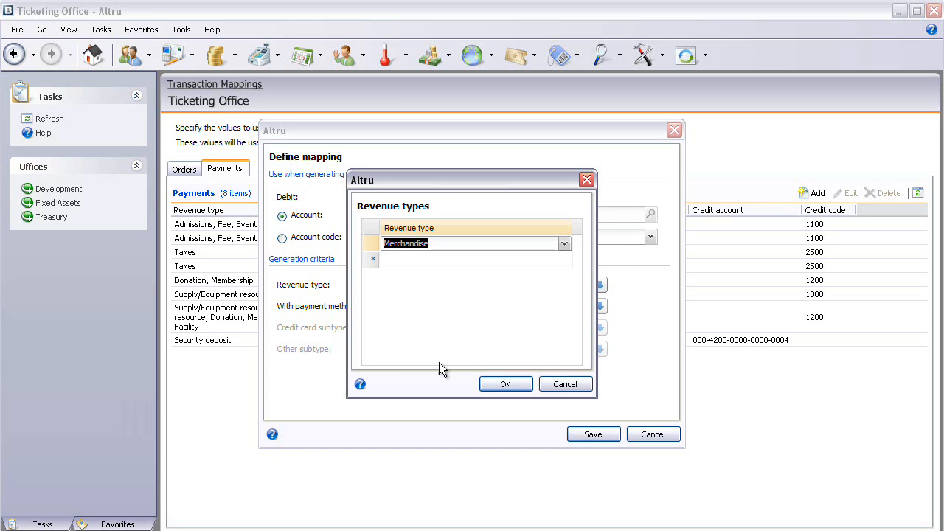
{"action": "left_click", "coordinate": [498, 383]}
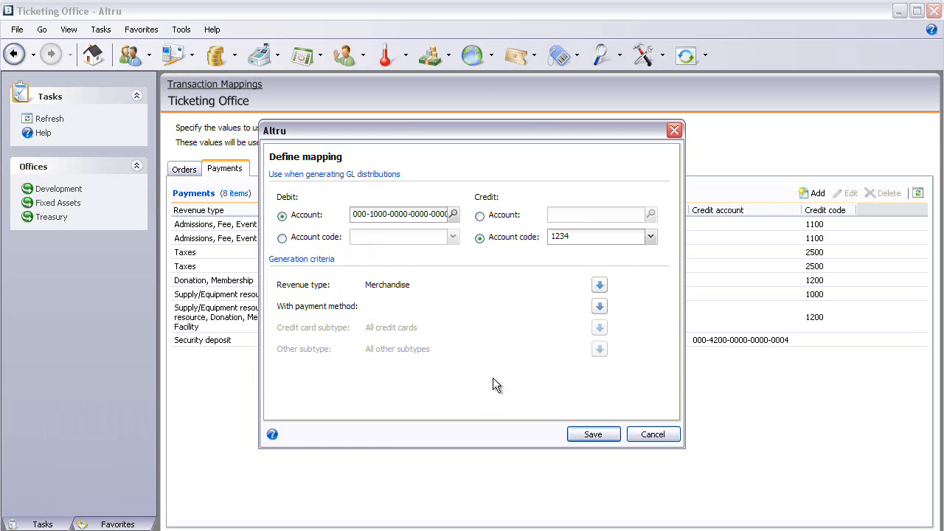
Step: Add Cash and Check as payment methods for the merchandise payment mapping
{"action": "left_click", "coordinate": [600, 308]}
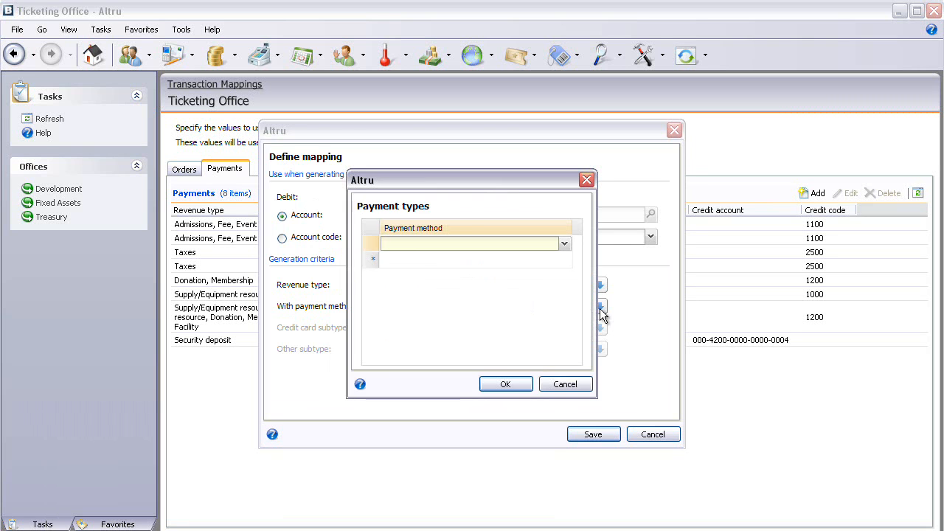
{"action": "left_click", "coordinate": [564, 246]}
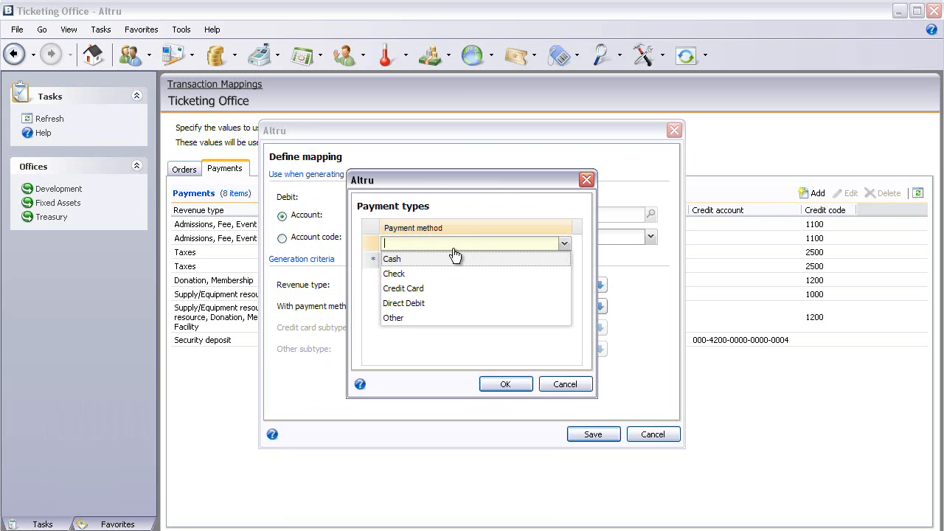
{"action": "left_click", "coordinate": [417, 259]}
{"action": "left_click", "coordinate": [517, 265]}
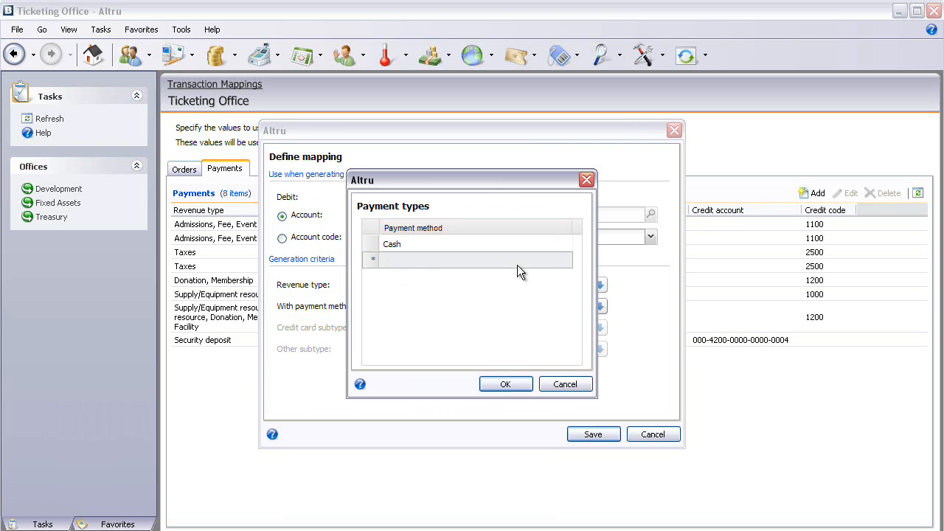
{"action": "left_click", "coordinate": [564, 259]}
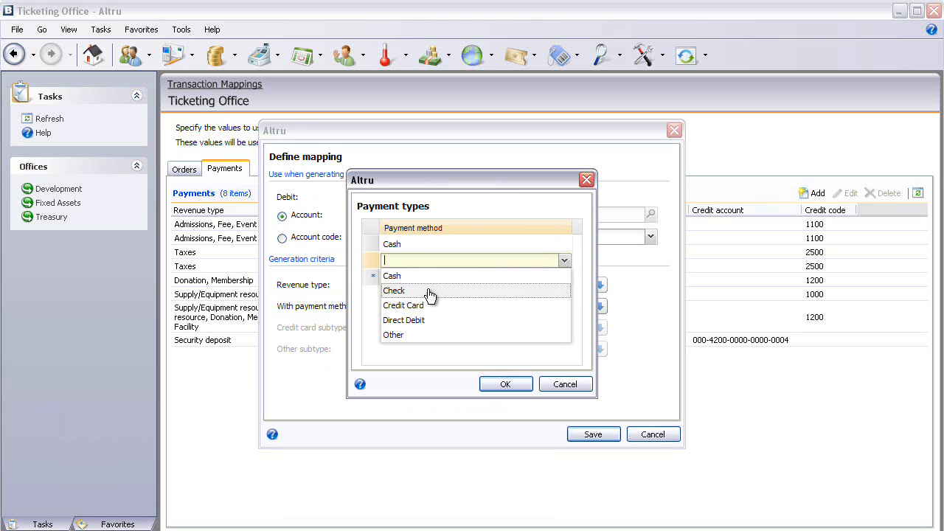
{"action": "left_click", "coordinate": [430, 291]}
Step: Add Credit Card, Direct Debit and Other to the mapping's payment methods and accept the list
{"action": "left_click", "coordinate": [552, 279]}
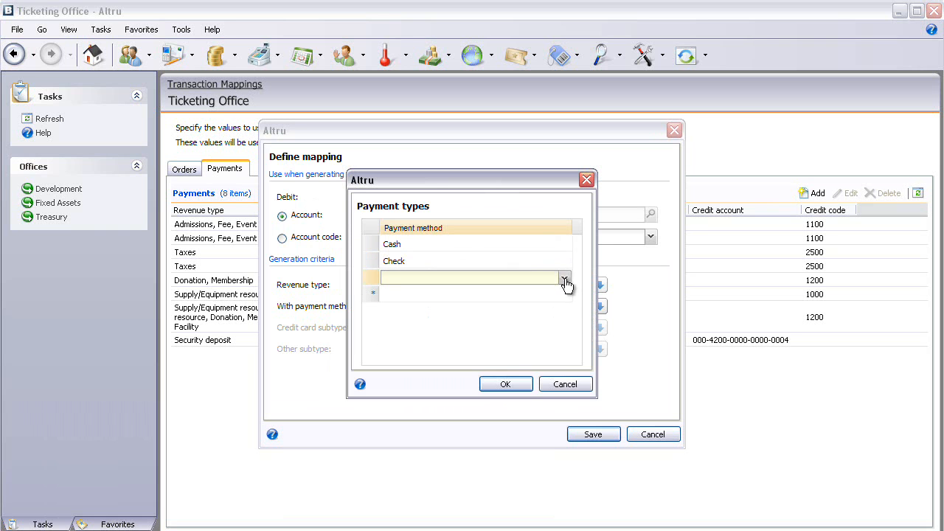
{"action": "left_click", "coordinate": [564, 277]}
{"action": "left_click", "coordinate": [430, 323]}
{"action": "left_click", "coordinate": [450, 299]}
{"action": "left_click", "coordinate": [564, 294]}
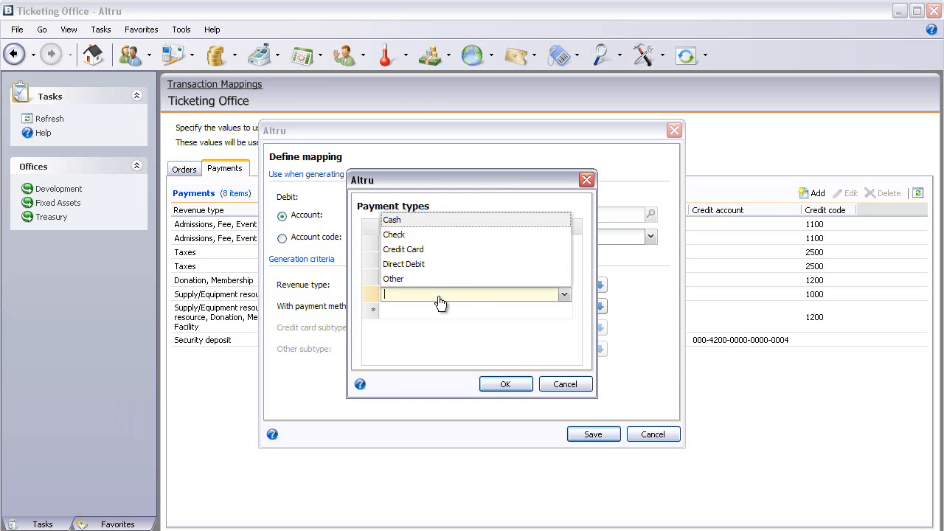
{"action": "left_click", "coordinate": [422, 273]}
{"action": "left_click", "coordinate": [401, 307]}
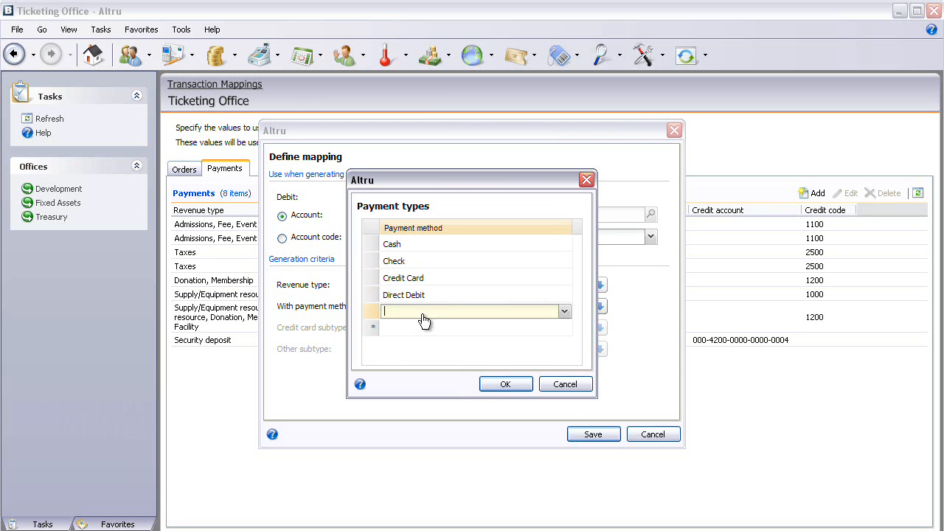
{"action": "left_click", "coordinate": [395, 298]}
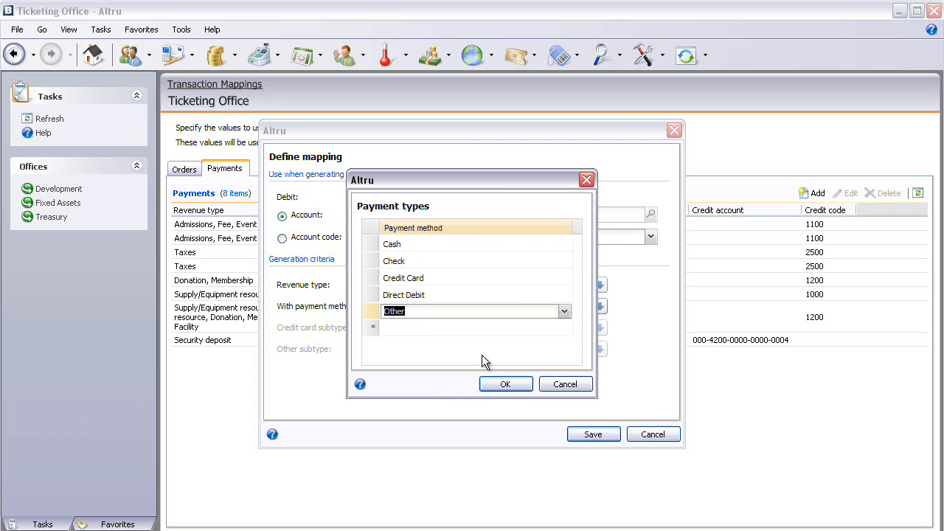
{"action": "left_click", "coordinate": [499, 379]}
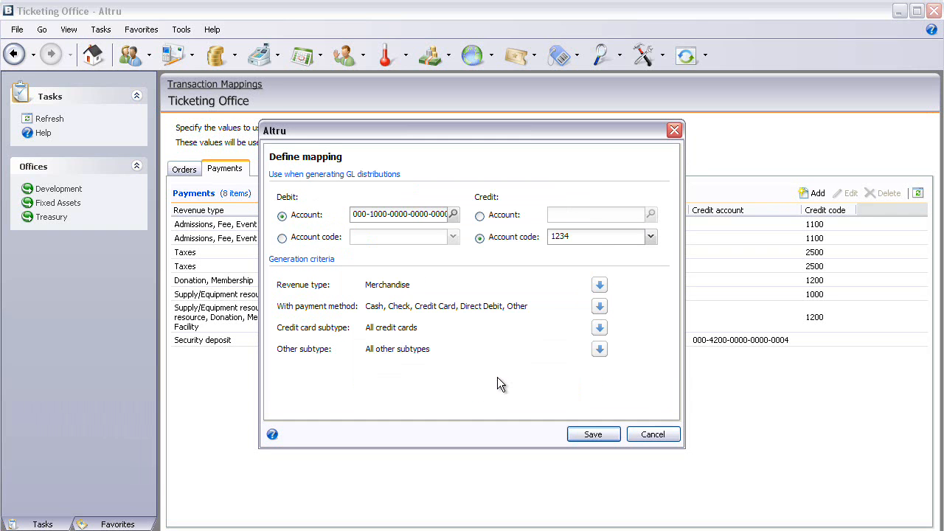
Step: Save the merchandise payment mapping and return to the list of order mappings
{"action": "left_click", "coordinate": [593, 434]}
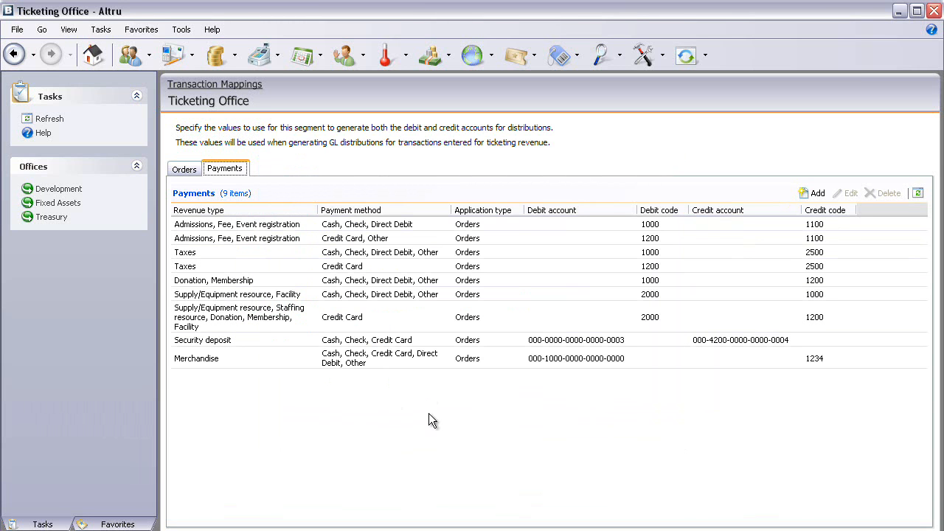
{"action": "left_click", "coordinate": [180, 172]}
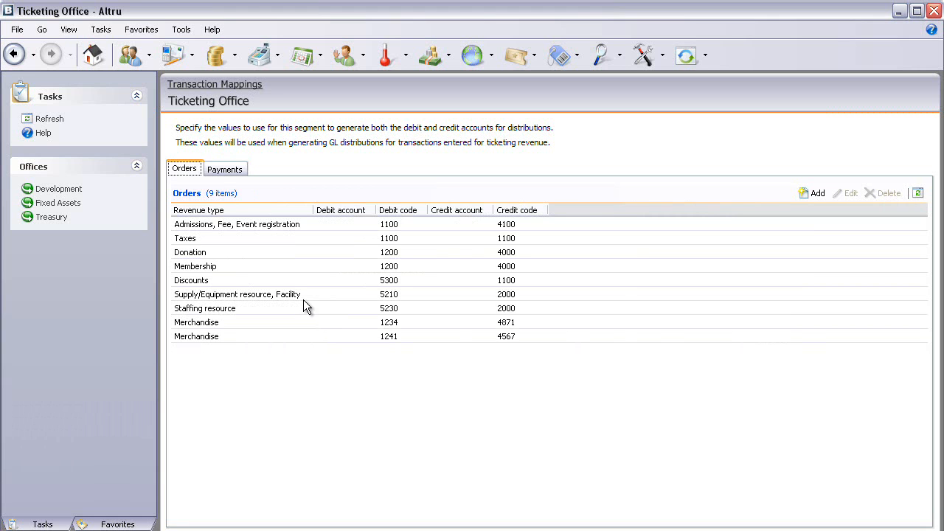
Step: Start a Daily Sales order and open the inventory item search for adding merchandise
{"action": "left_click", "coordinate": [260, 57]}
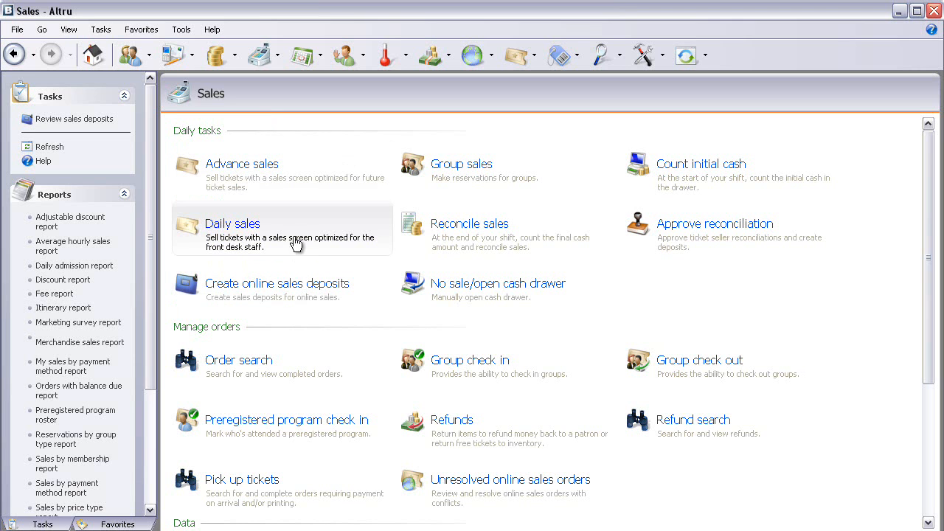
{"action": "left_click", "coordinate": [250, 226]}
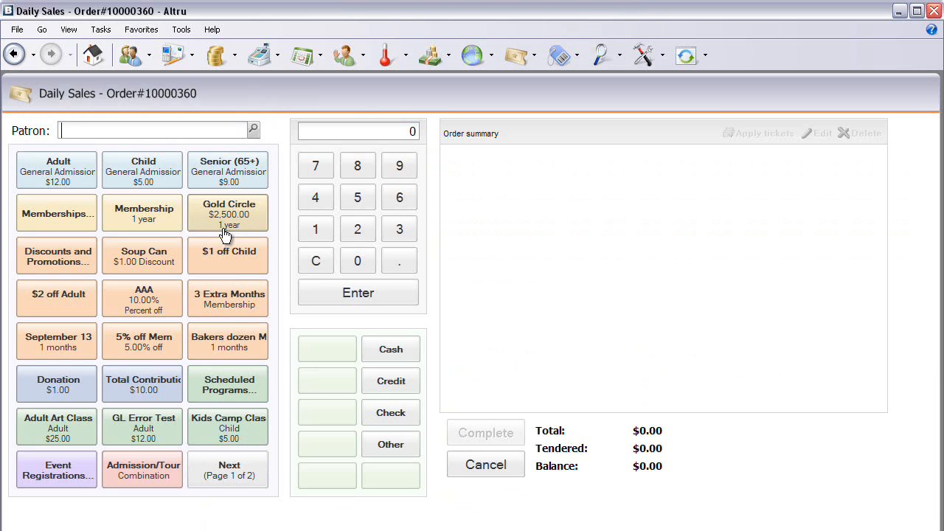
{"action": "left_click", "coordinate": [236, 469]}
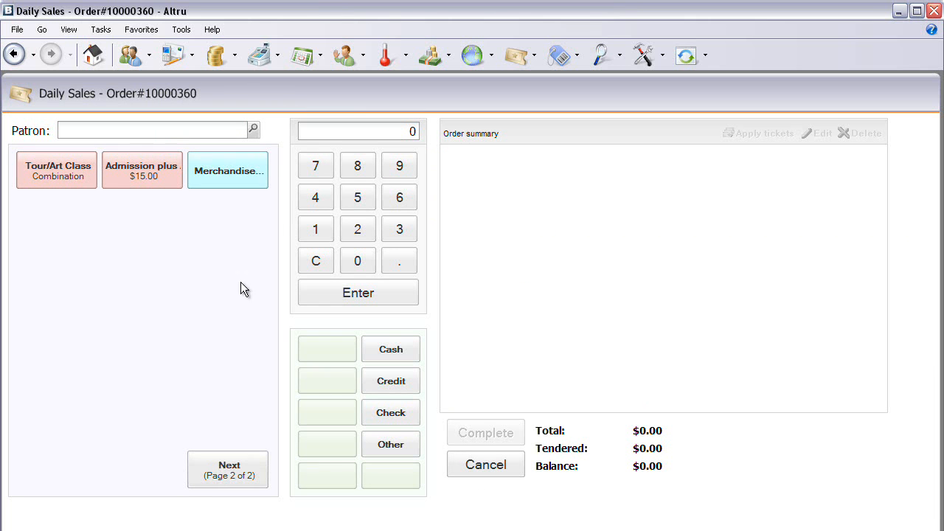
{"action": "left_click", "coordinate": [264, 174]}
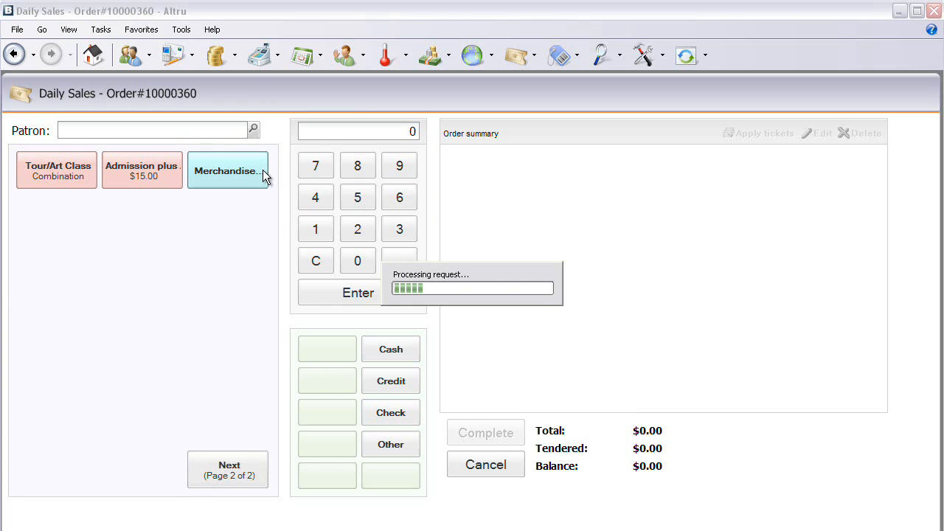
{"action": "left_click", "coordinate": [553, 267]}
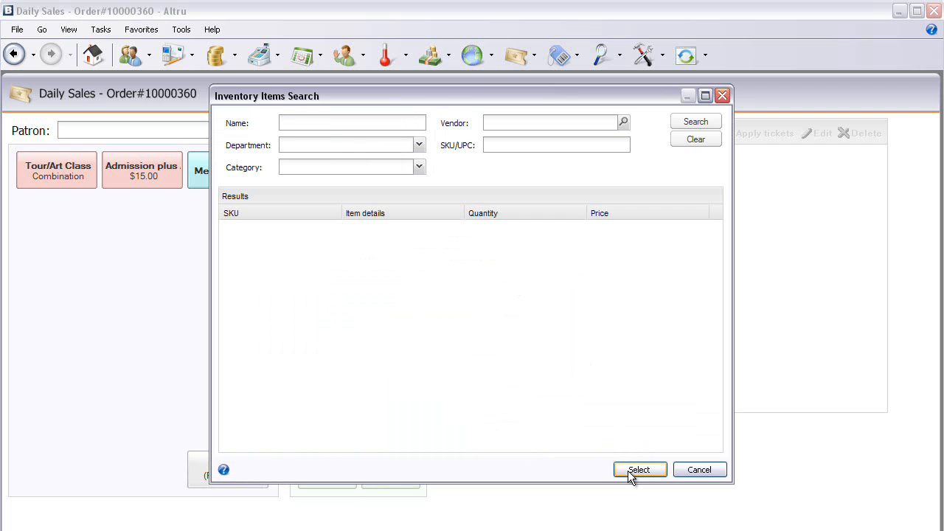
Step: Find the 2011 Calendar among the inventory items and add one to the order
{"action": "left_click", "coordinate": [707, 125]}
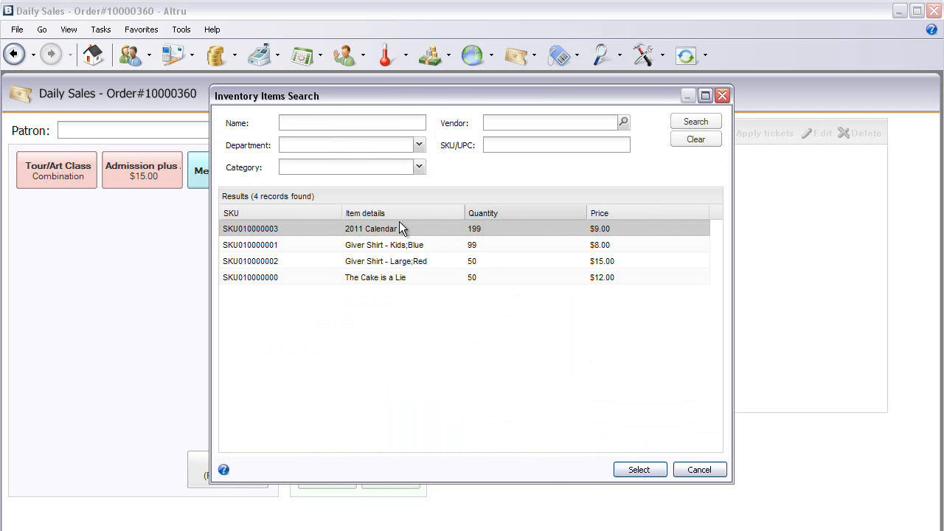
{"action": "double_click", "coordinate": [351, 232]}
{"action": "left_click", "coordinate": [492, 347]}
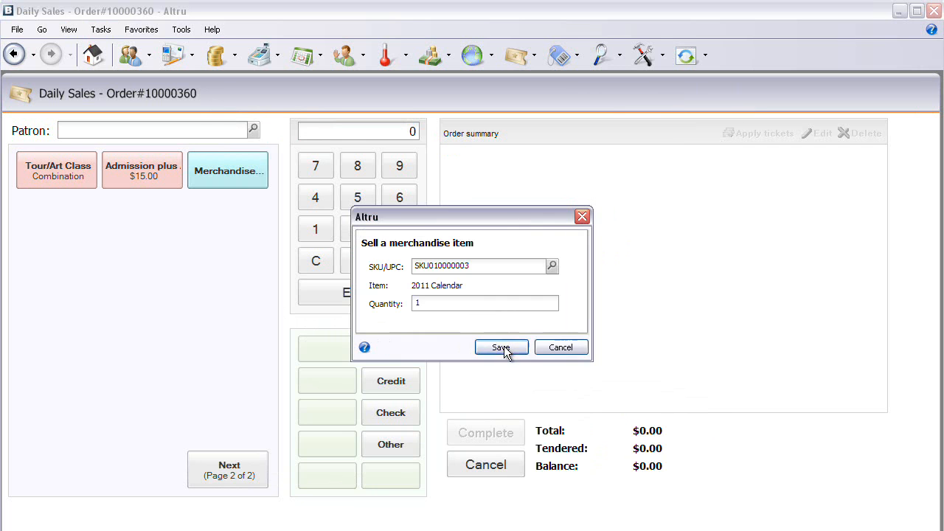
Step: Add one Giver Shirt - Large;Red as a second merchandise item on the order
{"action": "left_click", "coordinate": [263, 185]}
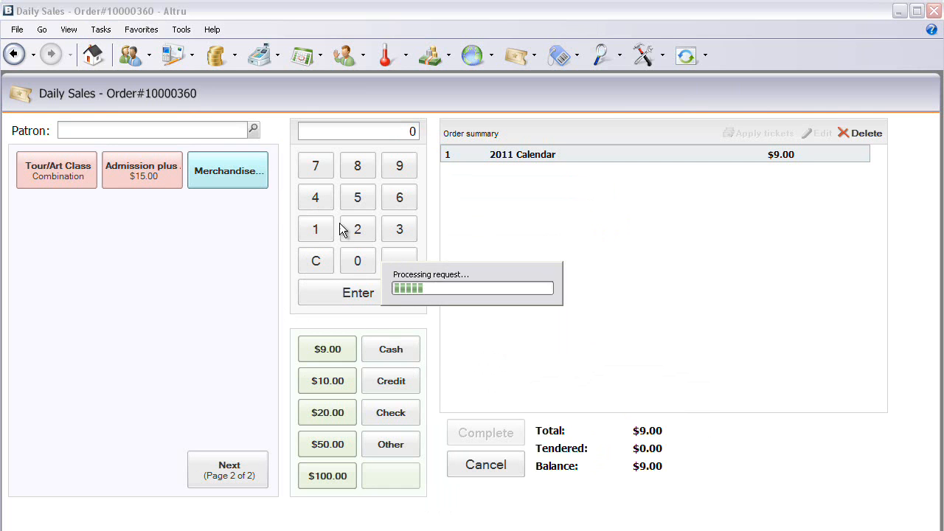
{"action": "left_click", "coordinate": [550, 268]}
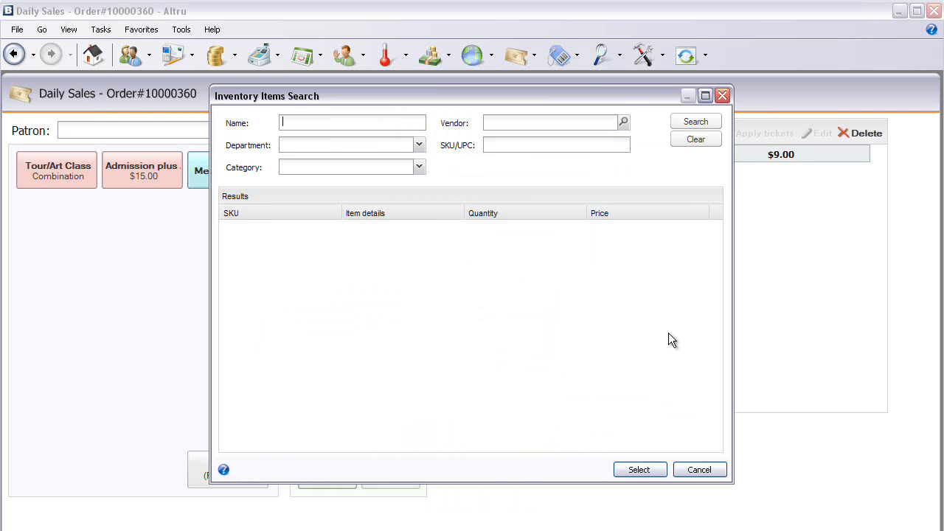
{"action": "left_click", "coordinate": [695, 124]}
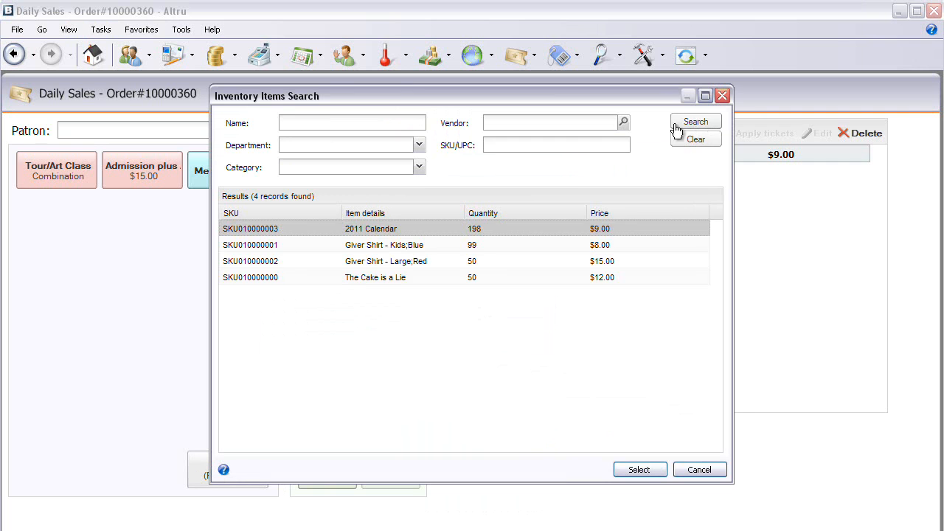
{"action": "double_click", "coordinate": [379, 263]}
{"action": "left_click", "coordinate": [493, 347]}
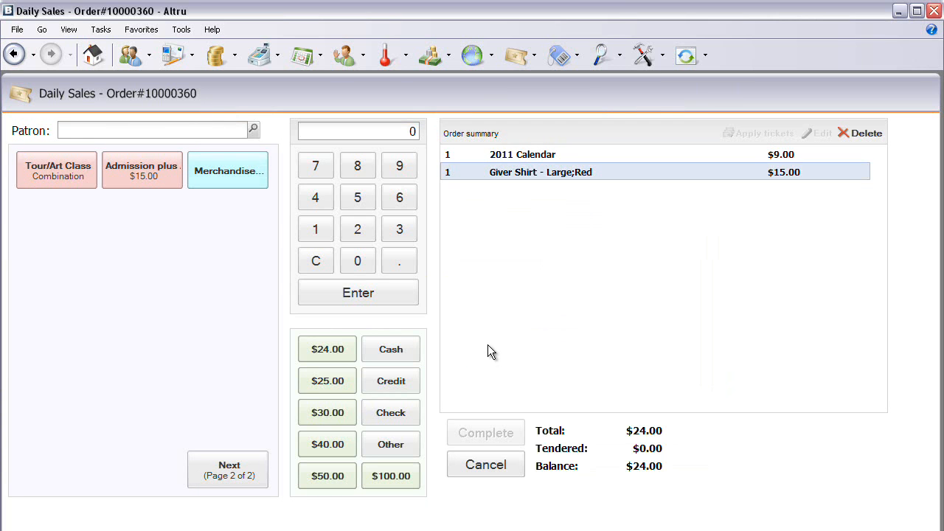
Step: Pay the order with $24.00 cash and complete it, entering the patron's ZIP code in the marketing survey
{"action": "left_click", "coordinate": [330, 356]}
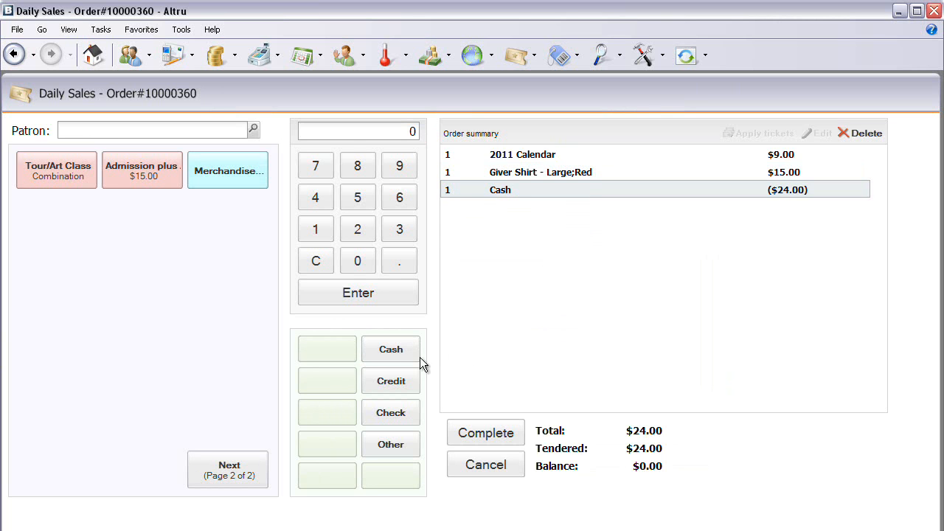
{"action": "left_click", "coordinate": [481, 433]}
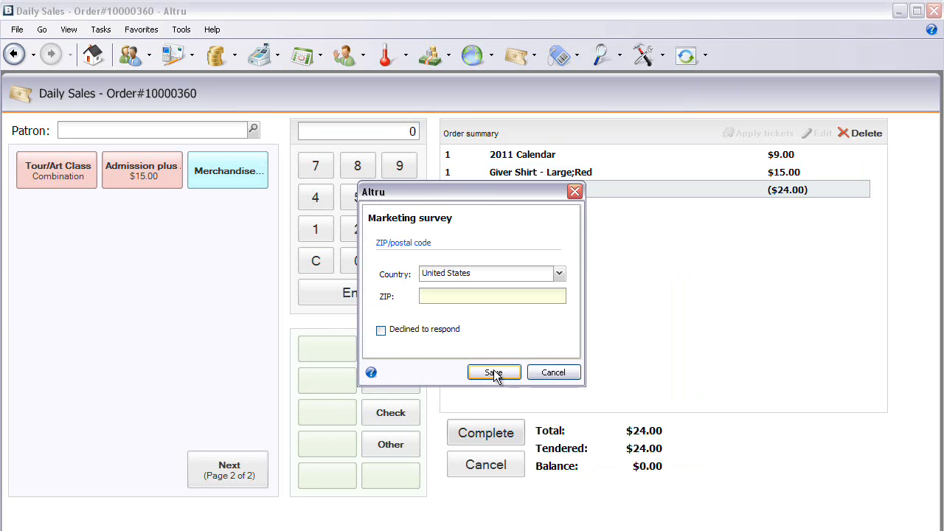
{"action": "type", "text": "29440"}
{"action": "key", "text": "Return"}
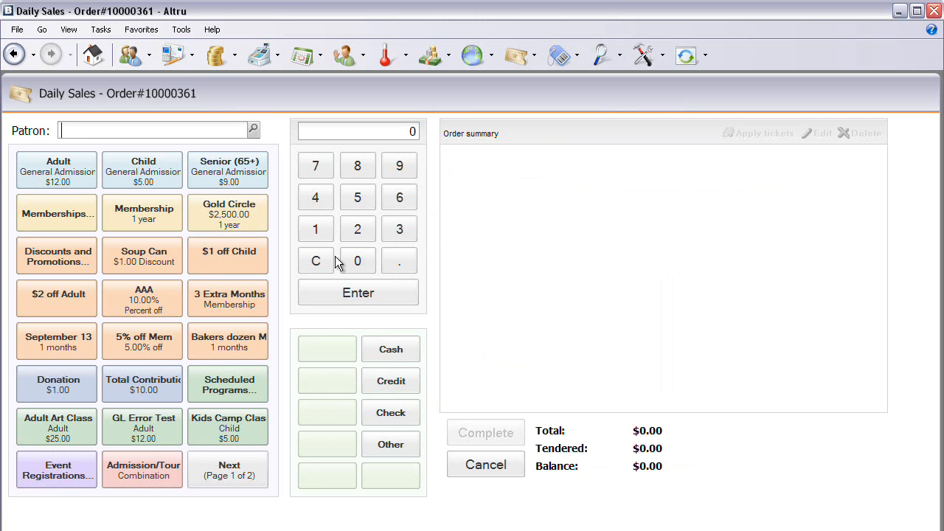
Step: Search the revenue transactions for records dated from 12/7/2010 to 12/7/2010
{"action": "left_click", "coordinate": [218, 62]}
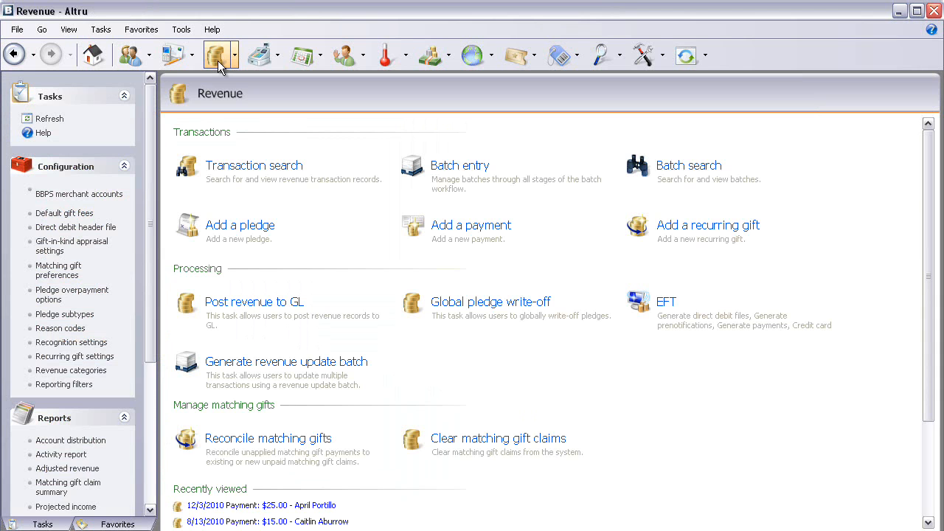
{"action": "left_click", "coordinate": [239, 169]}
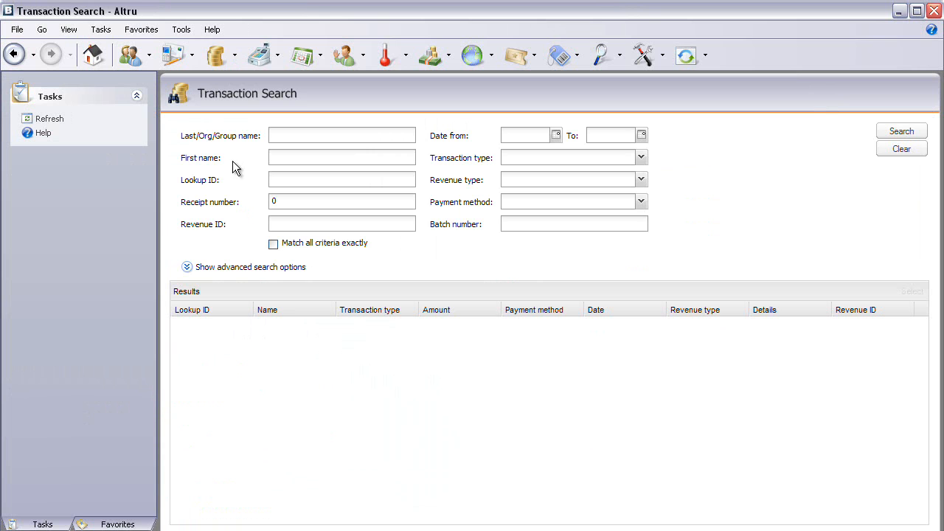
{"action": "left_click", "coordinate": [514, 134]}
{"action": "key", "text": "F3"}
{"action": "left_click", "coordinate": [611, 137]}
{"action": "key", "text": "F3"}
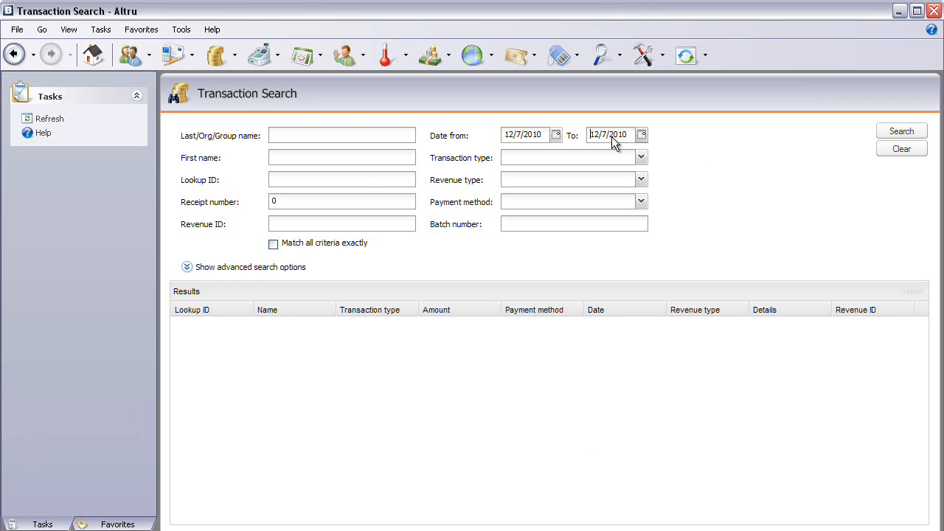
{"action": "left_click", "coordinate": [901, 132]}
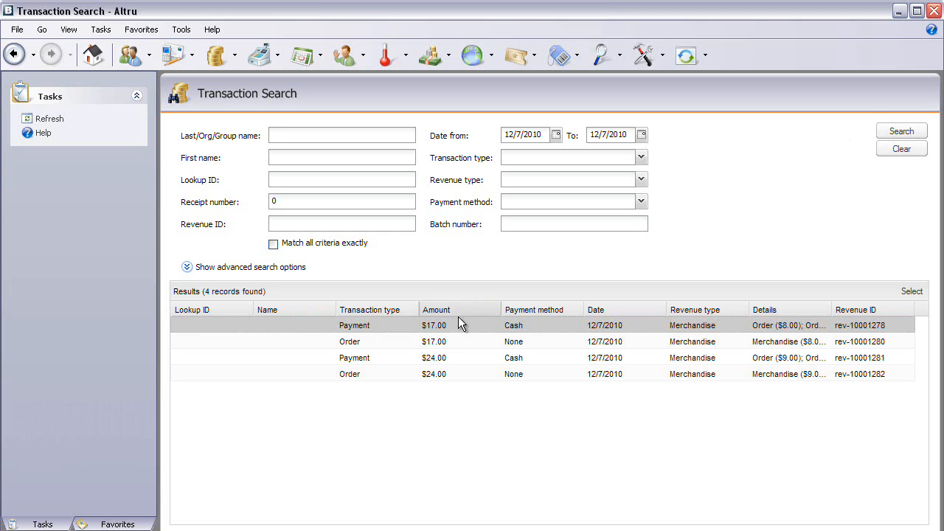
Step: Open the $24.00 merchandise order and examine its GL distribution, along with the GL distribution of its cash payment
{"action": "left_click", "coordinate": [431, 375]}
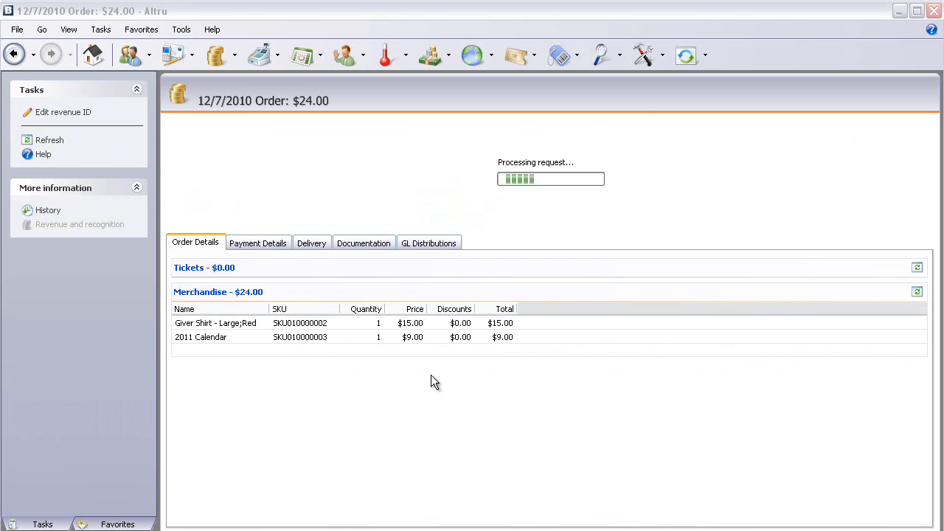
{"action": "left_click", "coordinate": [420, 251]}
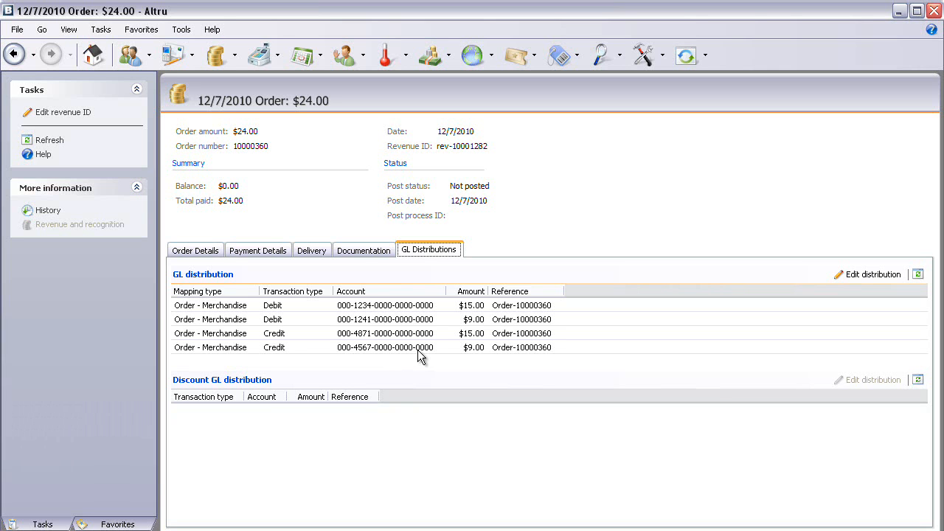
{"action": "left_click", "coordinate": [272, 255]}
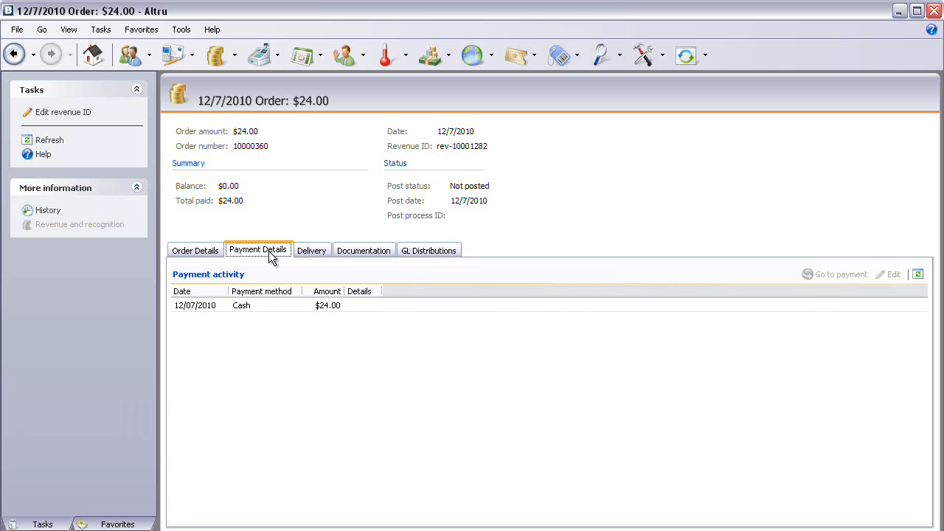
{"action": "double_click", "coordinate": [258, 306]}
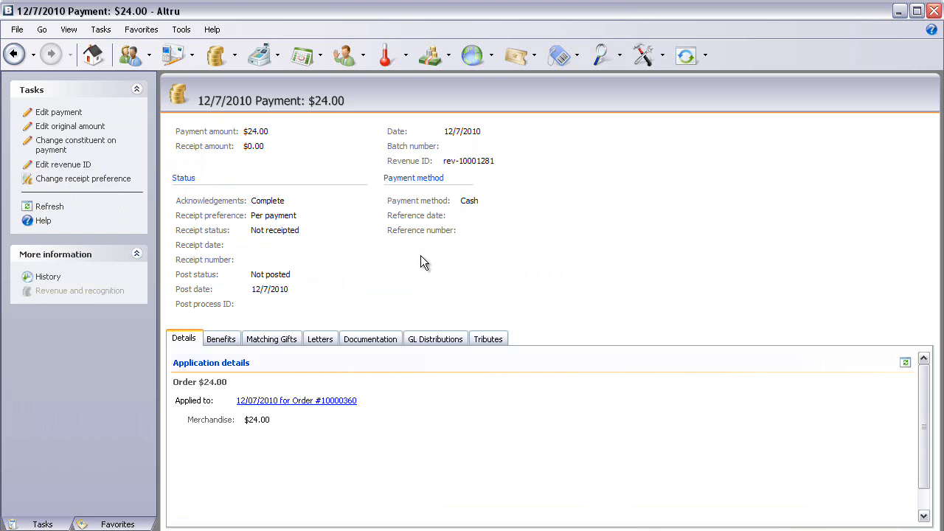
{"action": "left_click", "coordinate": [428, 340]}
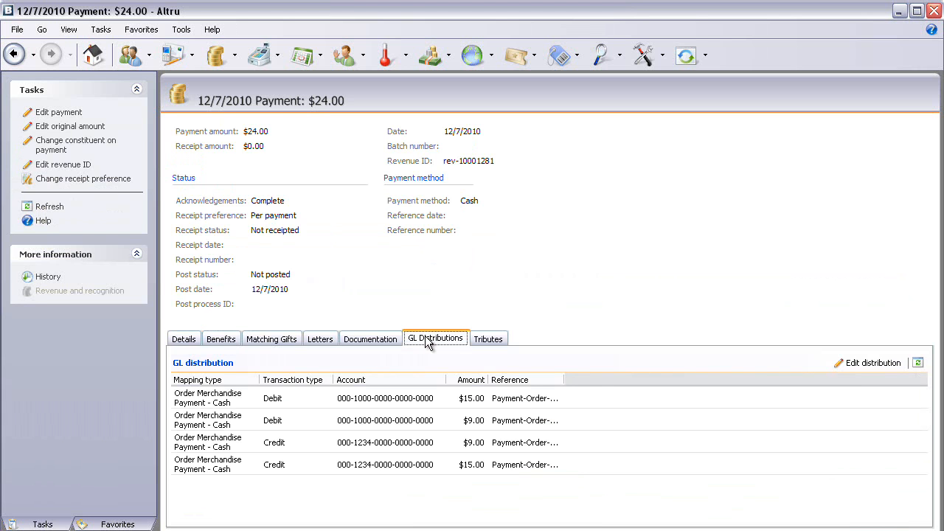